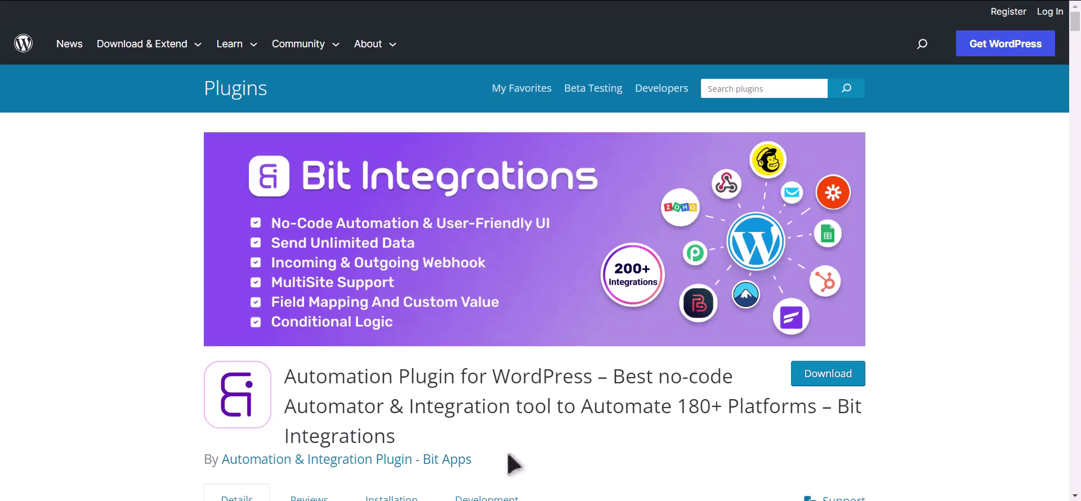
# Start a new integration with WPForms' Simple Contact Form as the trigger
pyautogui.moveTo(838, 408); pyautogui.dragTo(846, 426)
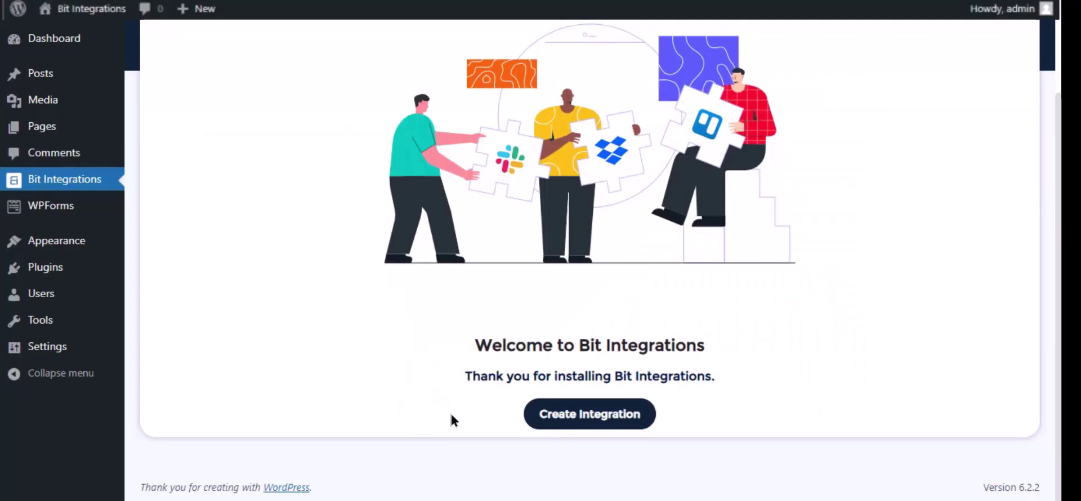
pyautogui.click(585, 432)
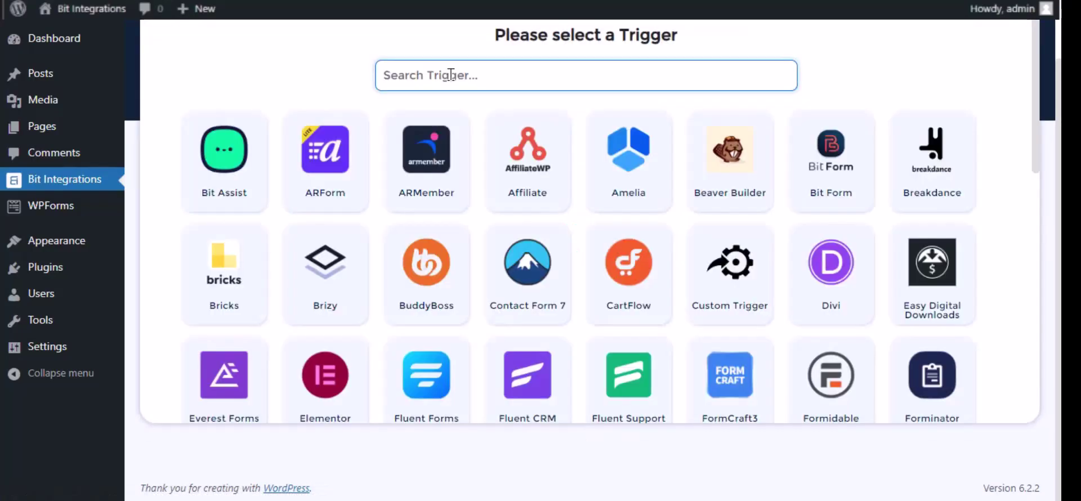
pyautogui.write('wp')
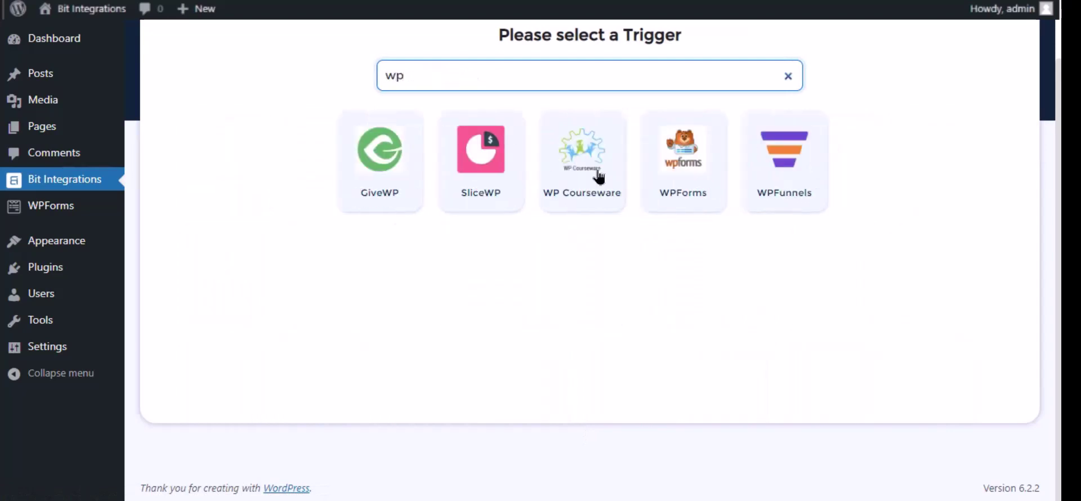
pyautogui.click(682, 195)
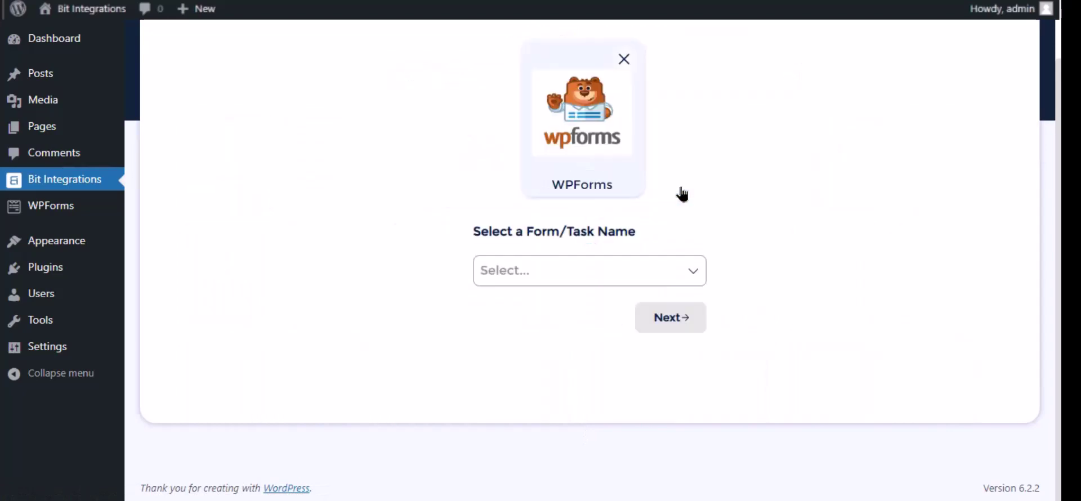
pyautogui.click(570, 266)
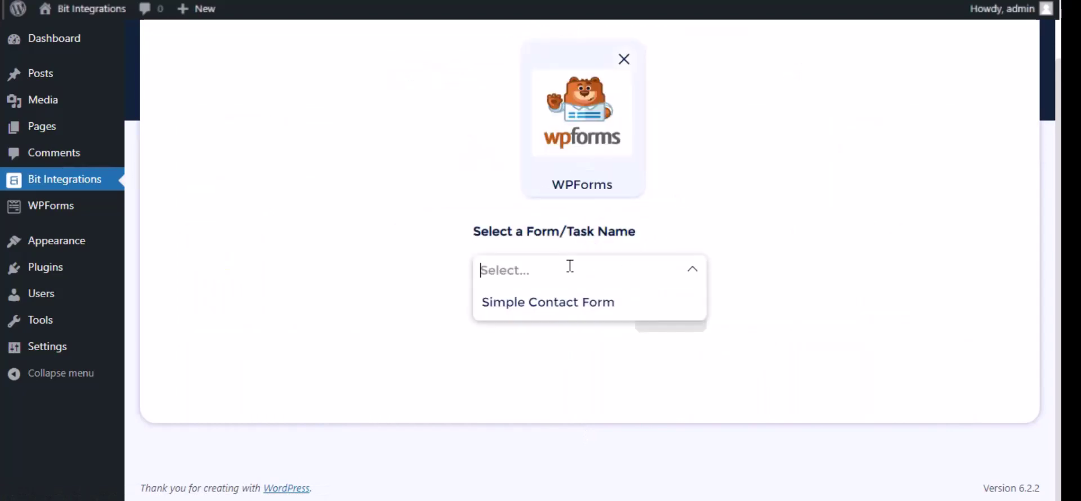
pyautogui.click(569, 306)
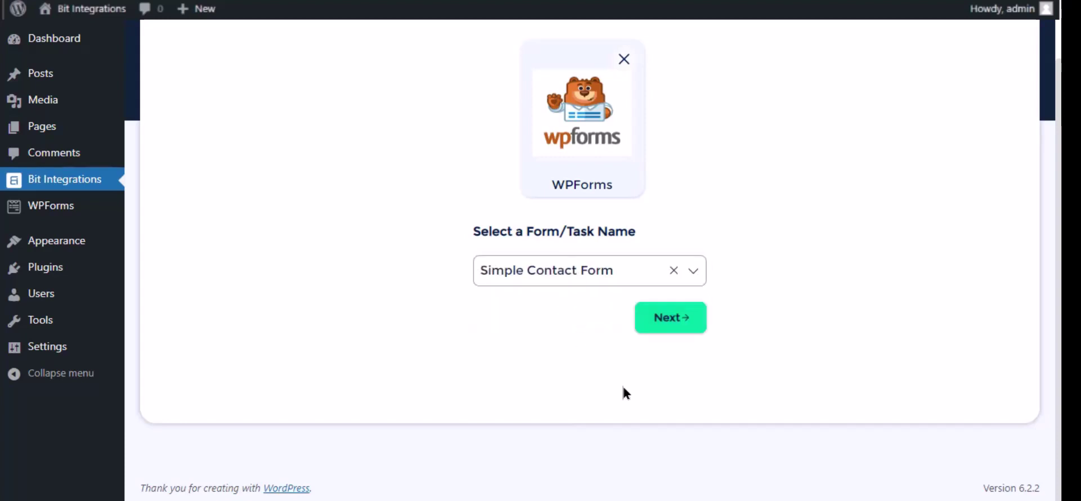
pyautogui.click(668, 319)
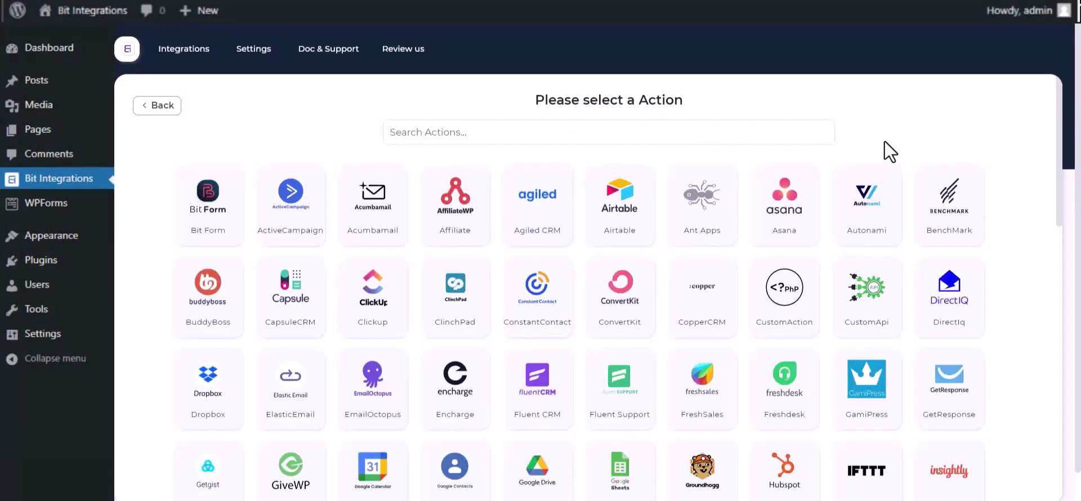
# Search actions for 'sales' and choose Salesforce as the integration's action
pyautogui.click(736, 134)
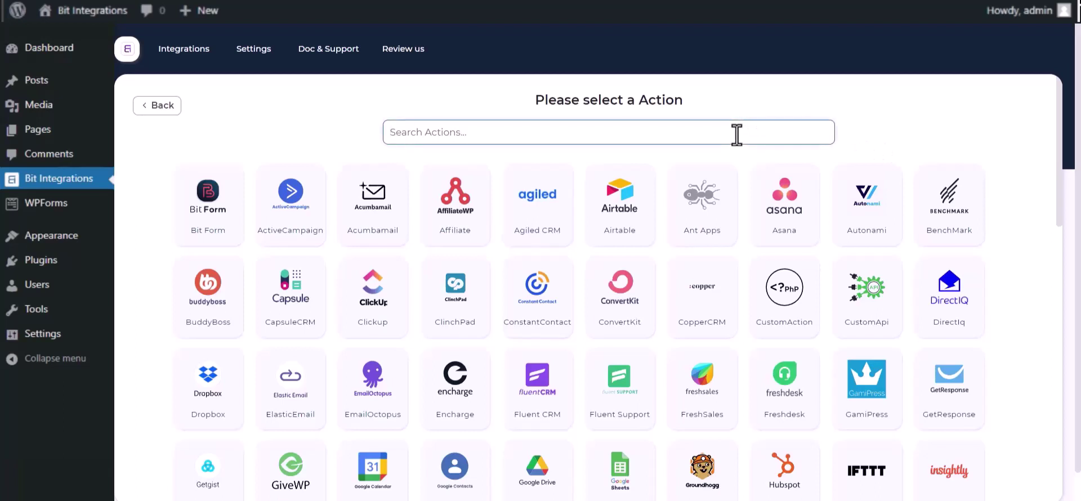
pyautogui.write('sales')
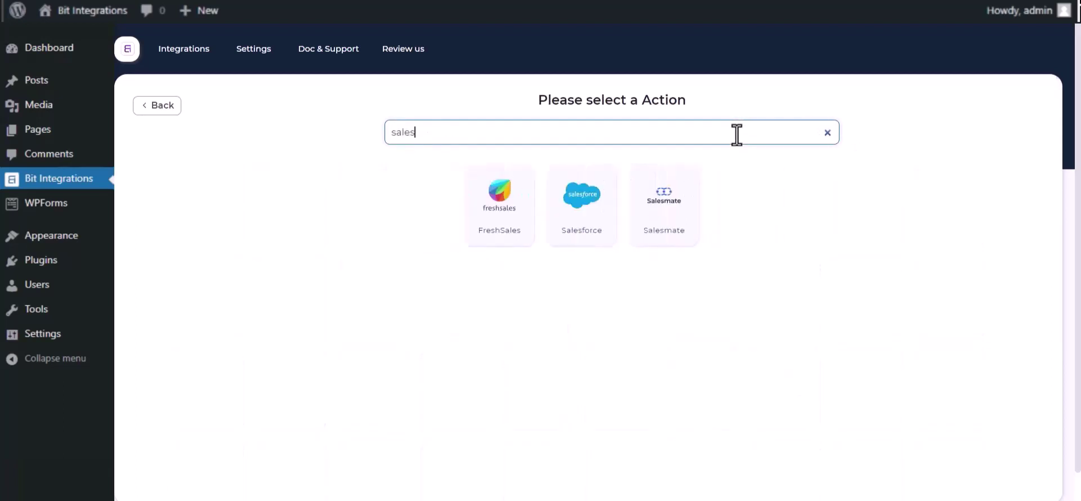
pyautogui.click(572, 225)
pyautogui.click(354, 171)
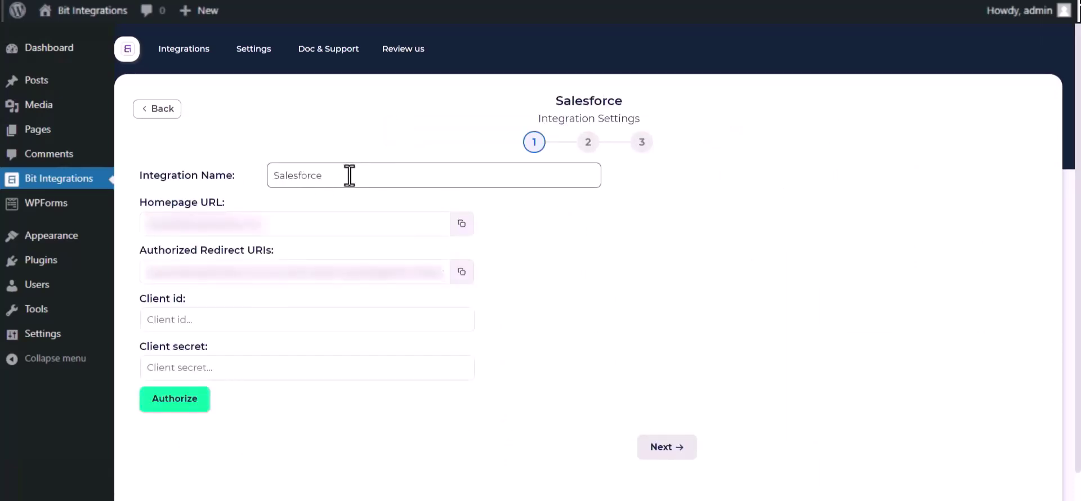
pyautogui.moveTo(349, 174); pyautogui.dragTo(278, 176)
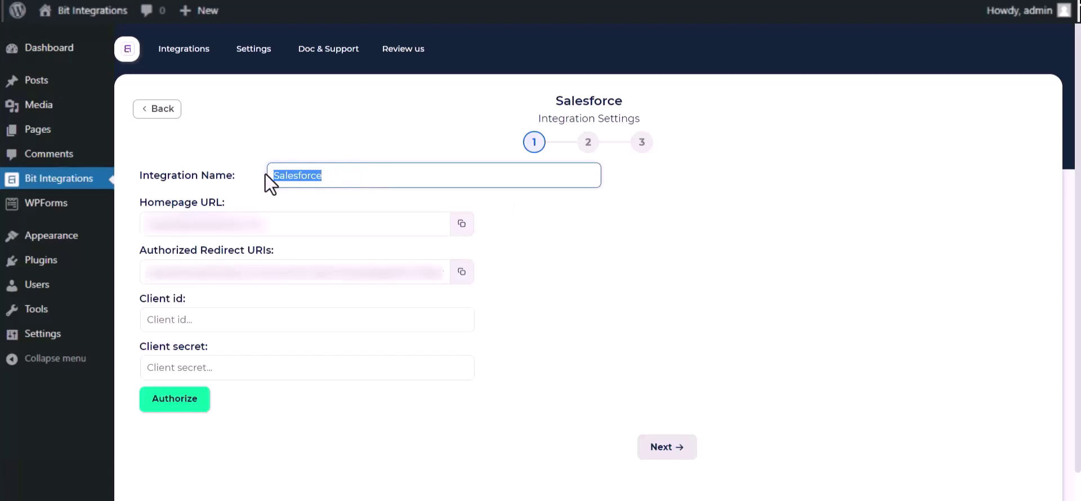
pyautogui.click(501, 363)
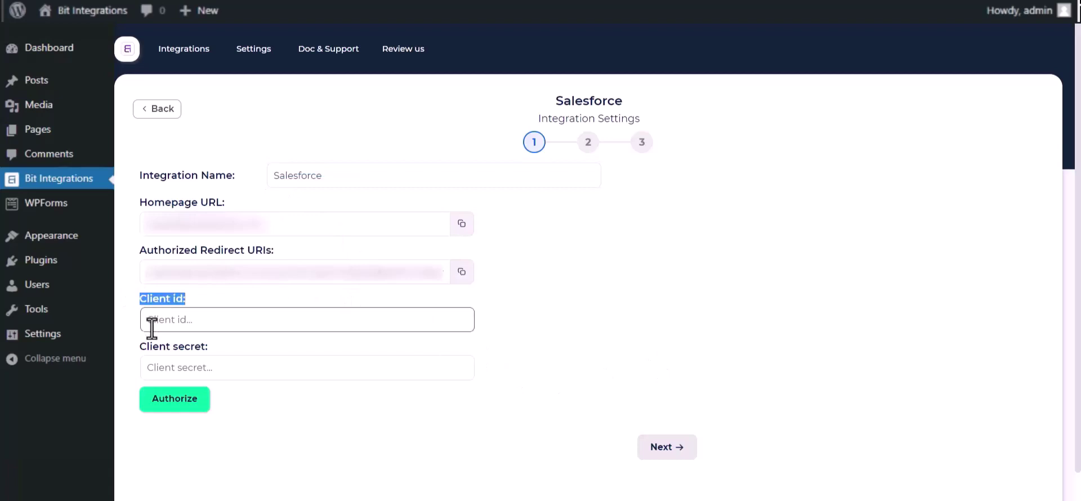
pyautogui.moveTo(140, 345); pyautogui.dragTo(215, 352)
pyautogui.click(576, 333)
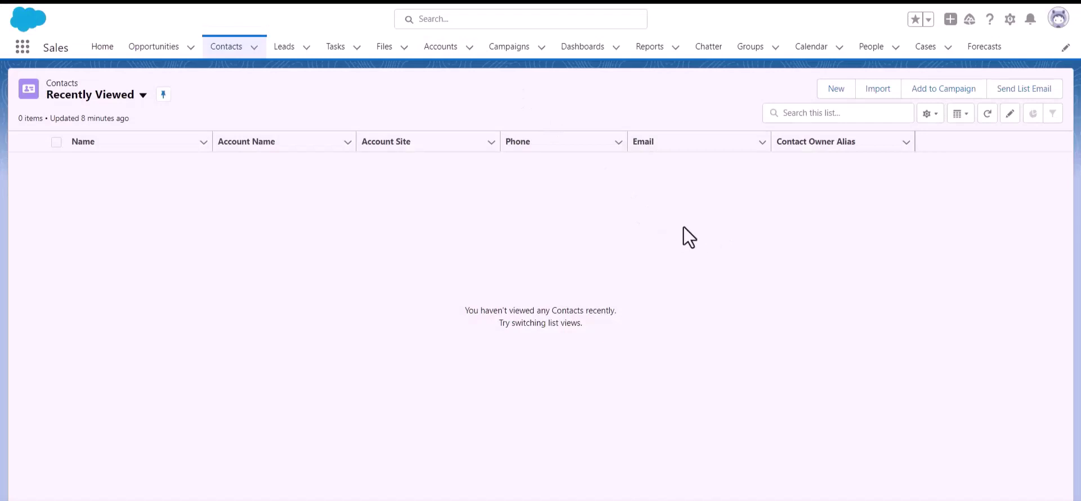
# Go from Salesforce Setup through Platform Tools > Apps to the App Manager page
pyautogui.click(1009, 23)
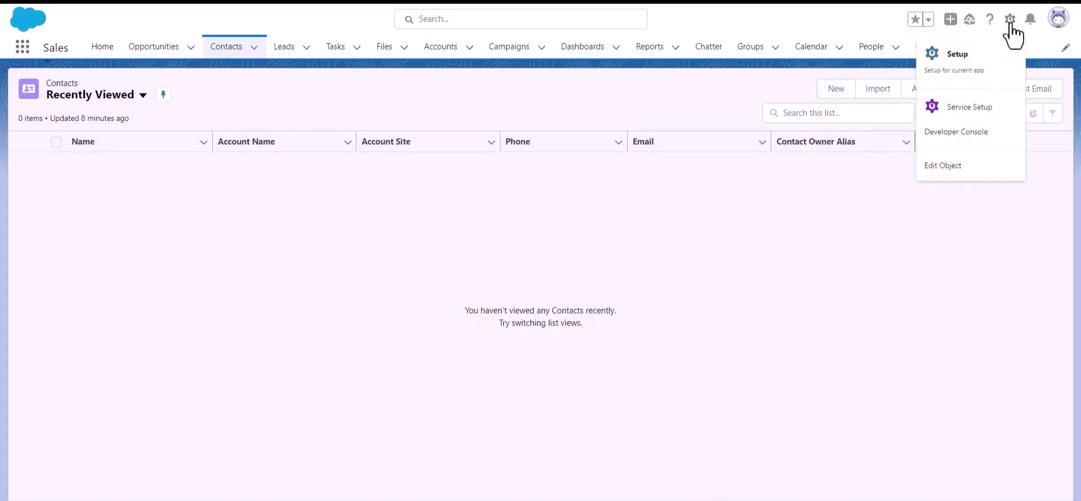
pyautogui.click(977, 71)
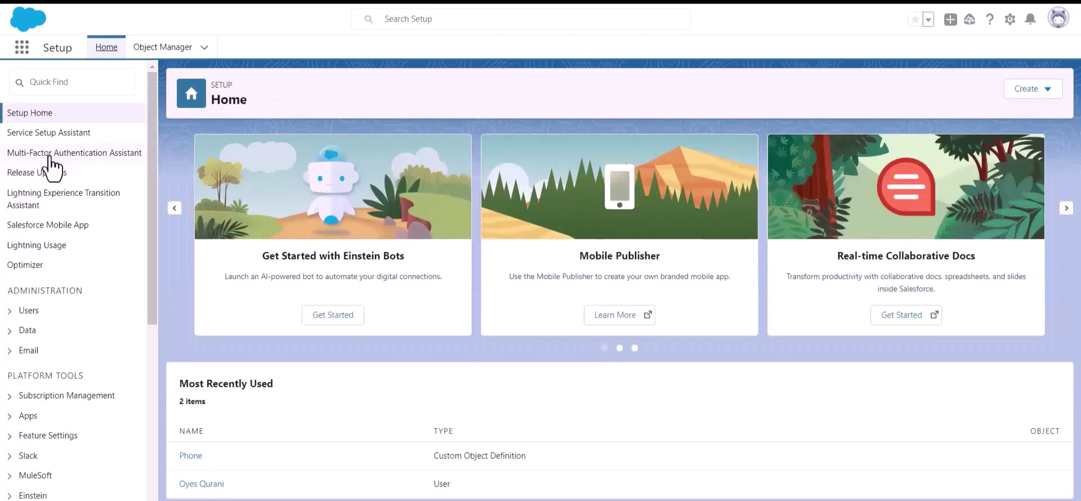
pyautogui.scroll(-3, 62, 191)
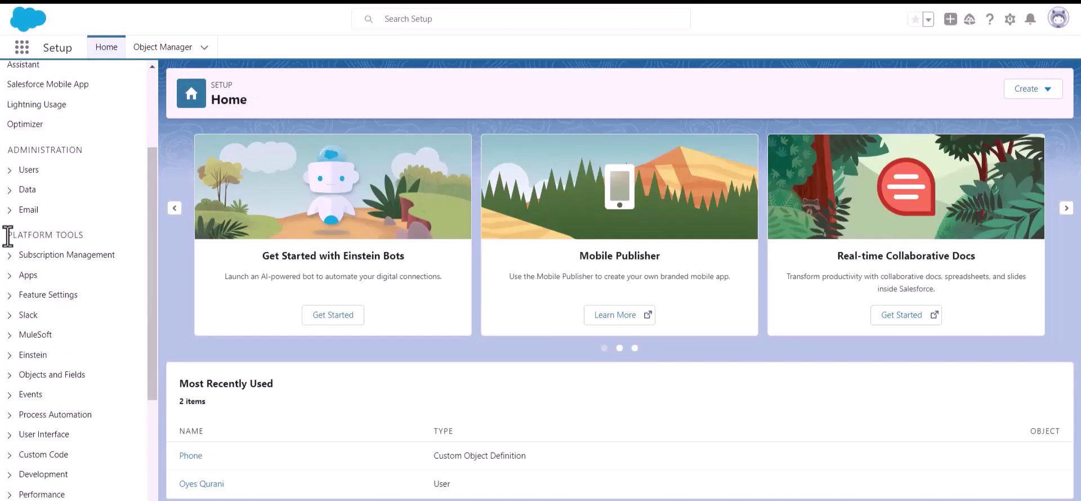
pyautogui.moveTo(8, 236); pyautogui.dragTo(109, 236)
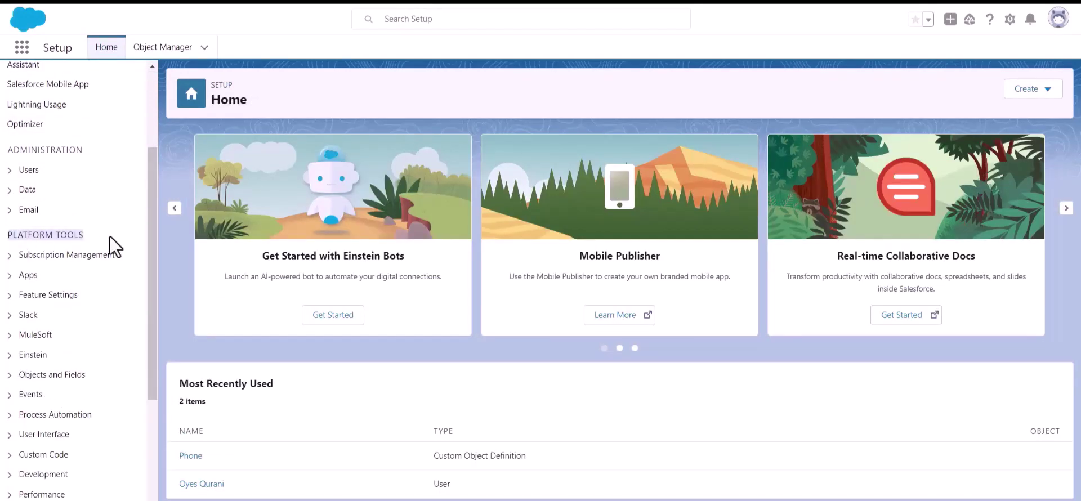
pyautogui.click(11, 276)
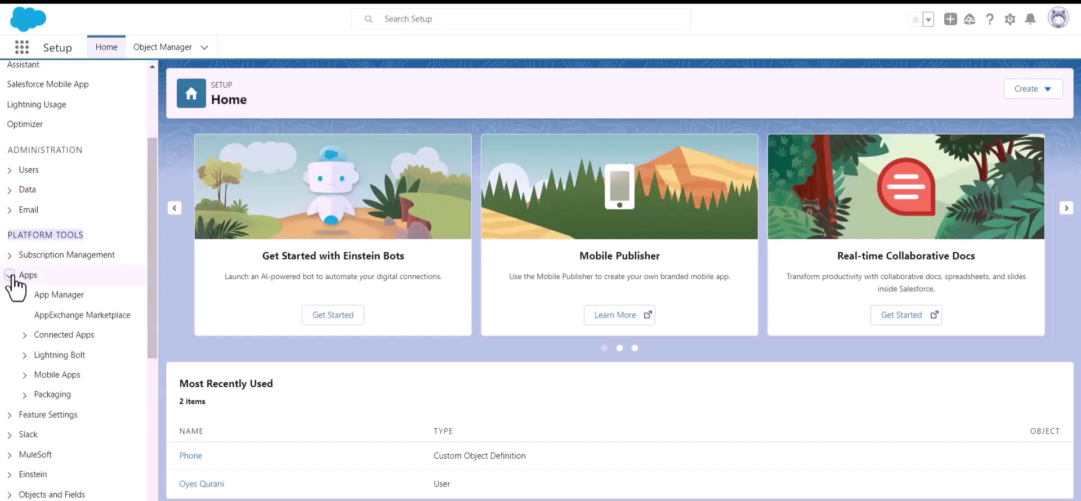
pyautogui.click(63, 298)
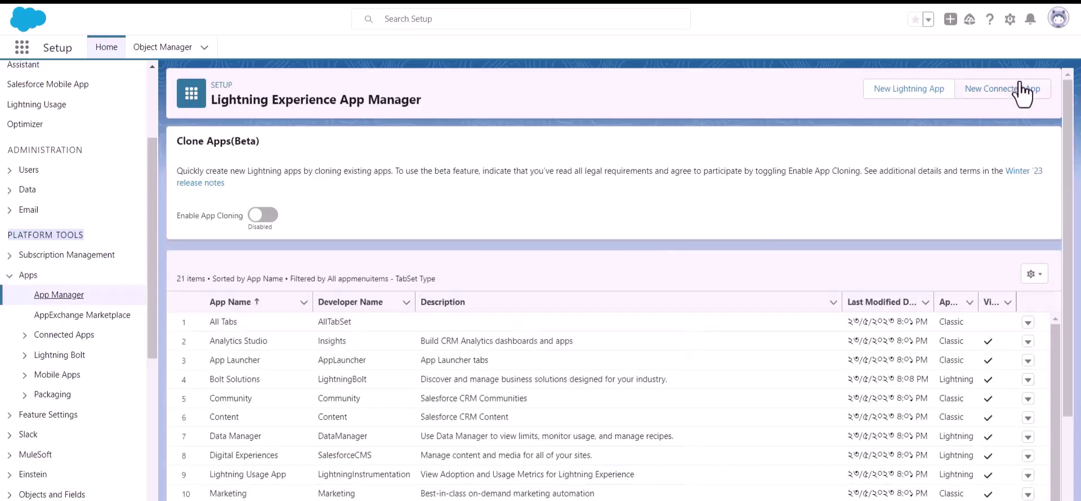
# Start a new connected app named 'Bit Apps' and fill in the contact e-mail
pyautogui.click(994, 97)
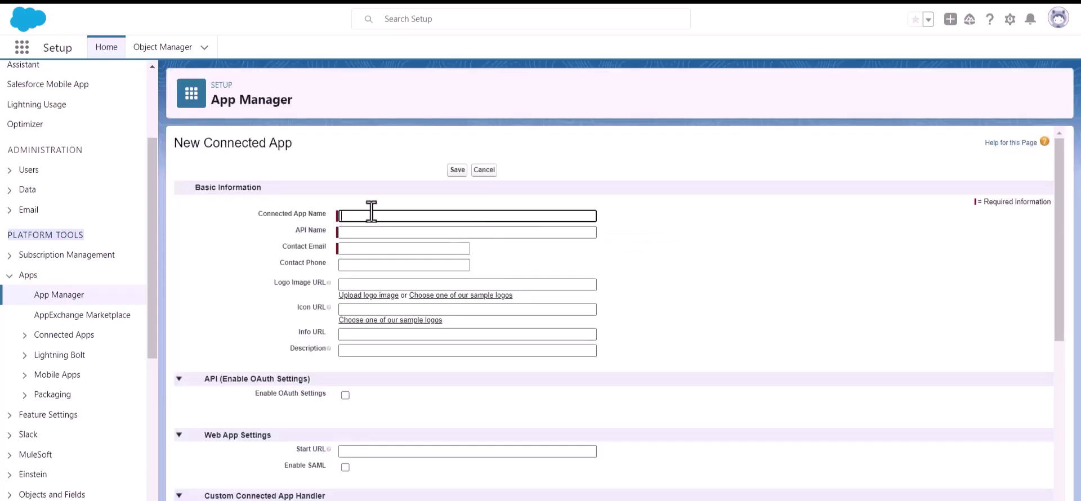
pyautogui.write('Bit Apps')
pyautogui.click(378, 233)
pyautogui.click(378, 248)
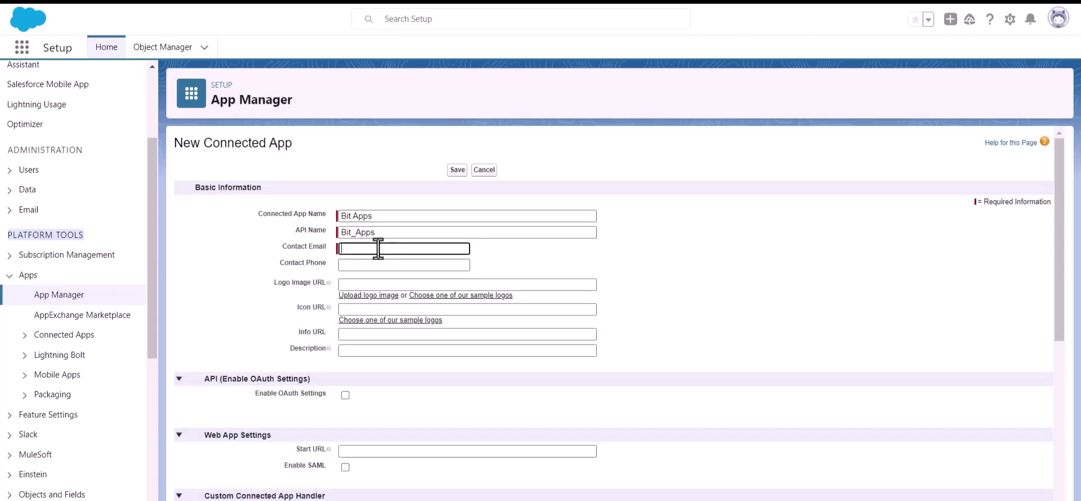
pyautogui.hotkey('ctrl', 'v')
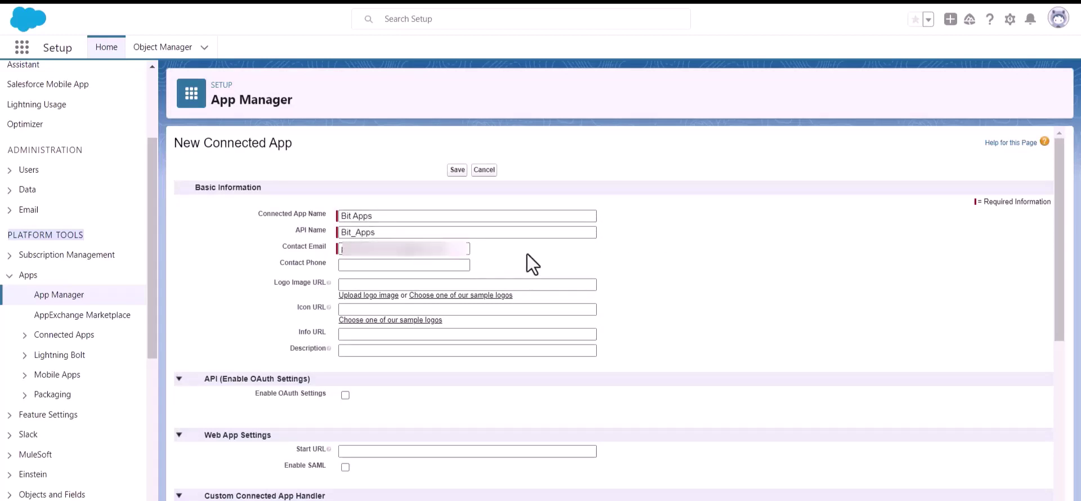
# Enable OAuth Settings in the connected app's API section
pyautogui.scroll(-2, 526, 251)
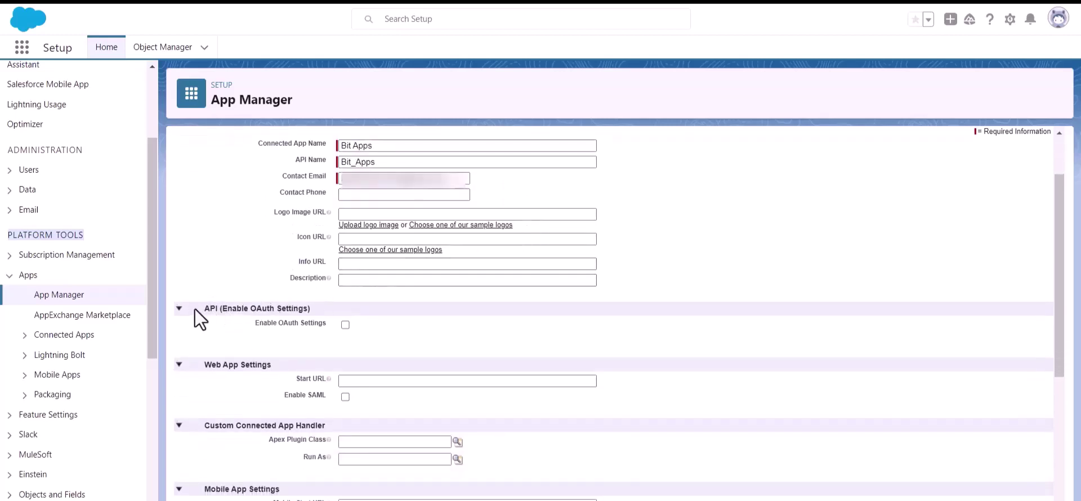
pyautogui.moveTo(223, 305); pyautogui.dragTo(327, 307)
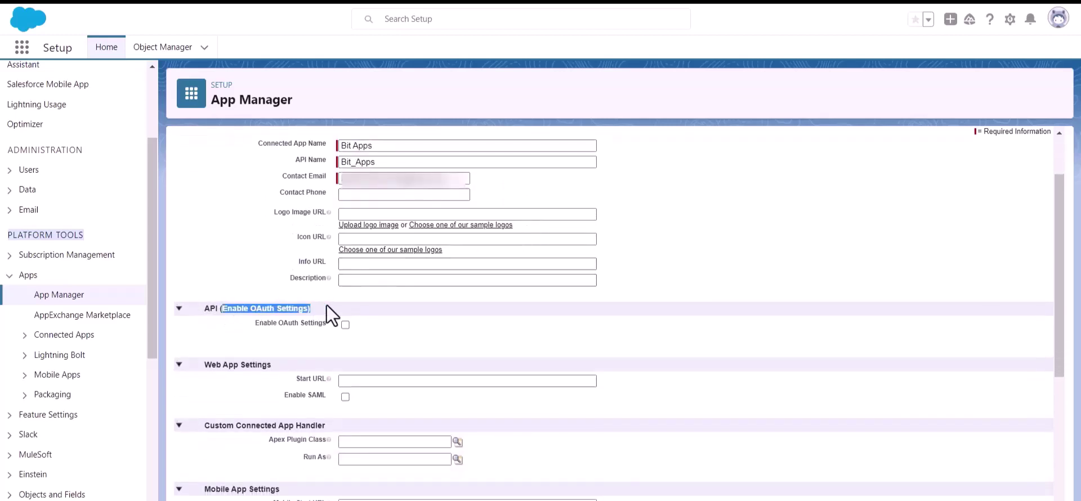
pyautogui.click(417, 338)
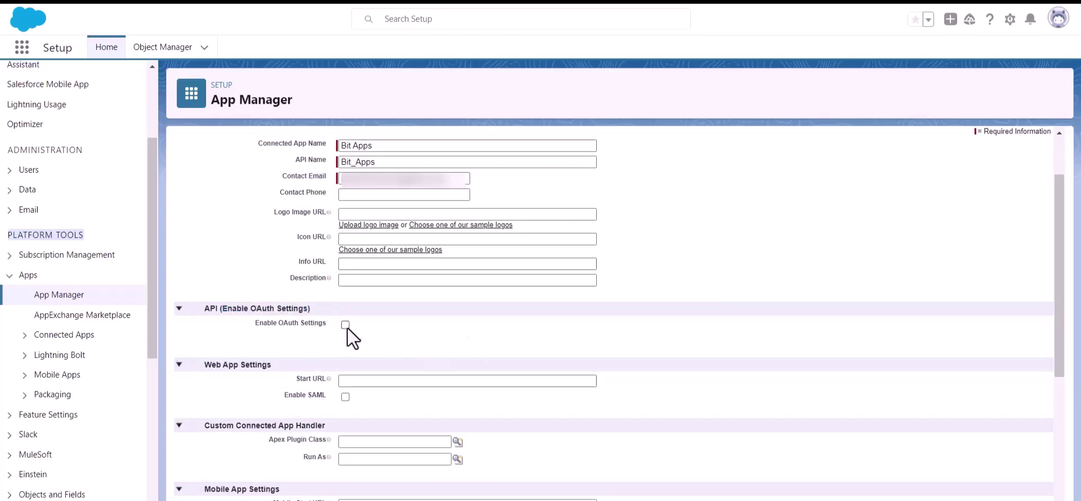
pyautogui.click(344, 324)
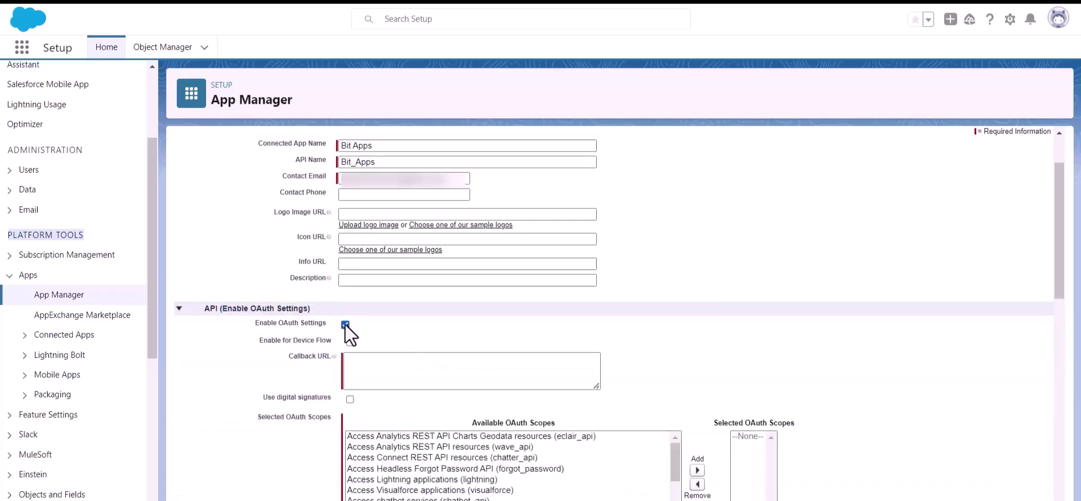
pyautogui.scroll(-1, 357, 328)
# Paste the Bit Integrations redirect URI into the Callback URL field
pyautogui.click(378, 292)
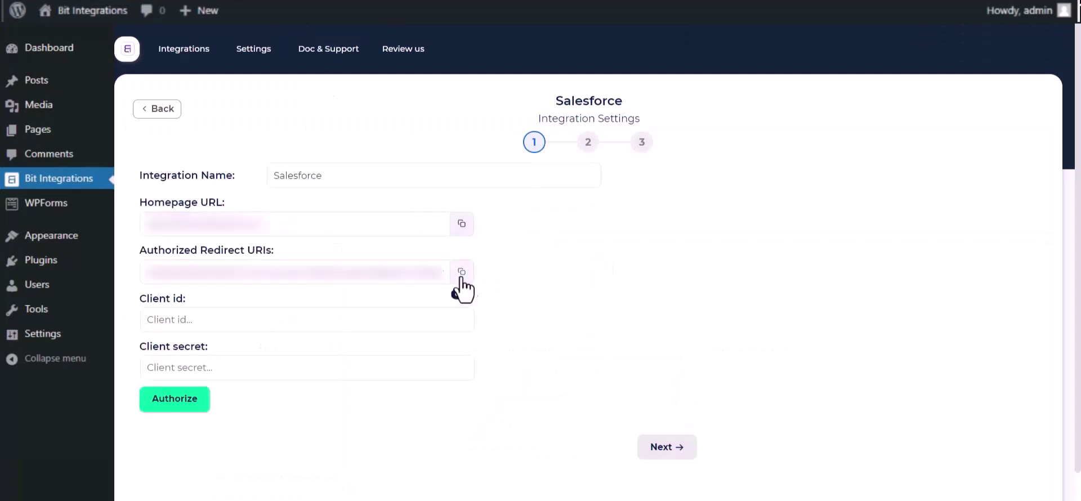
pyautogui.click(461, 272)
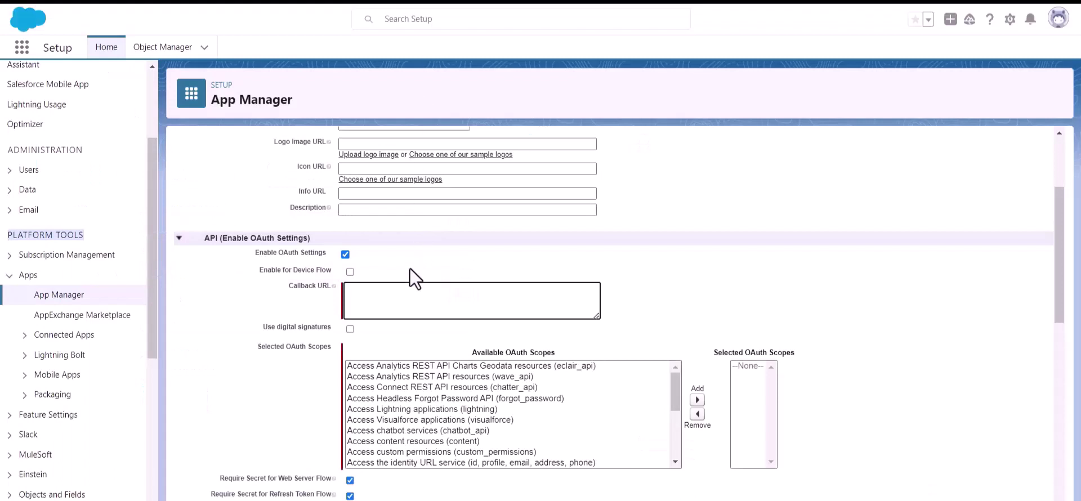
pyautogui.hotkey('ctrl', 'v')
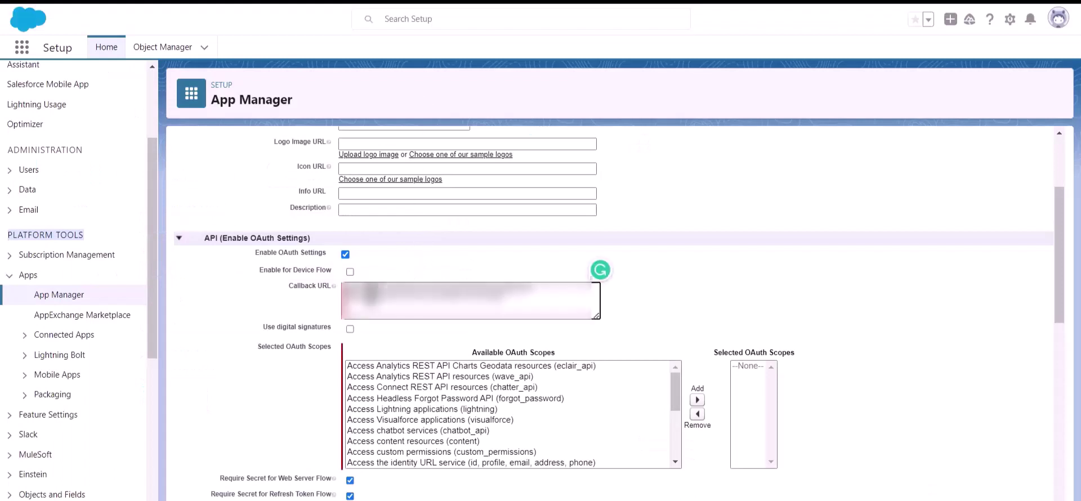
# Add the Full access (full) scope to Selected OAuth Scopes and save the app
pyautogui.moveTo(254, 349); pyautogui.dragTo(299, 353)
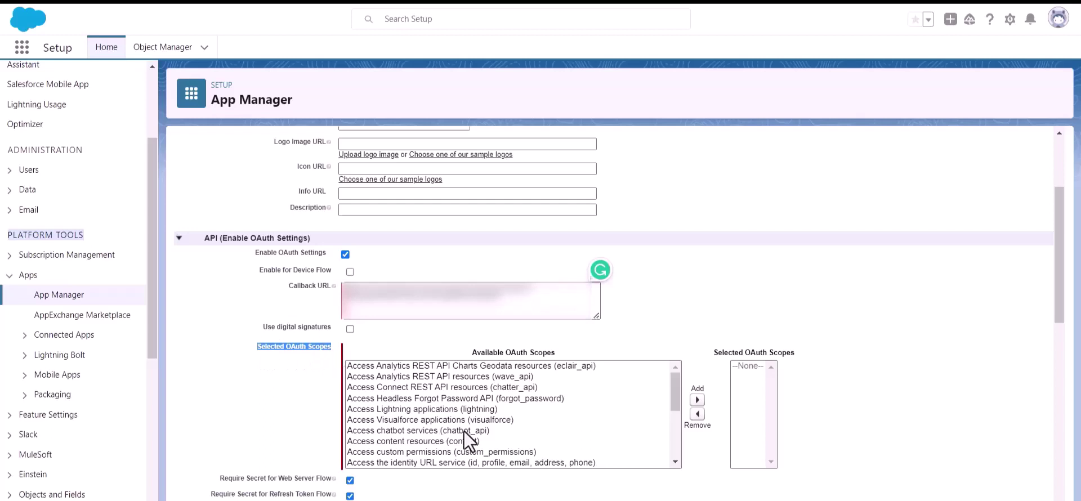
pyautogui.scroll(-3, 473, 427)
pyautogui.scroll(2, 451, 415)
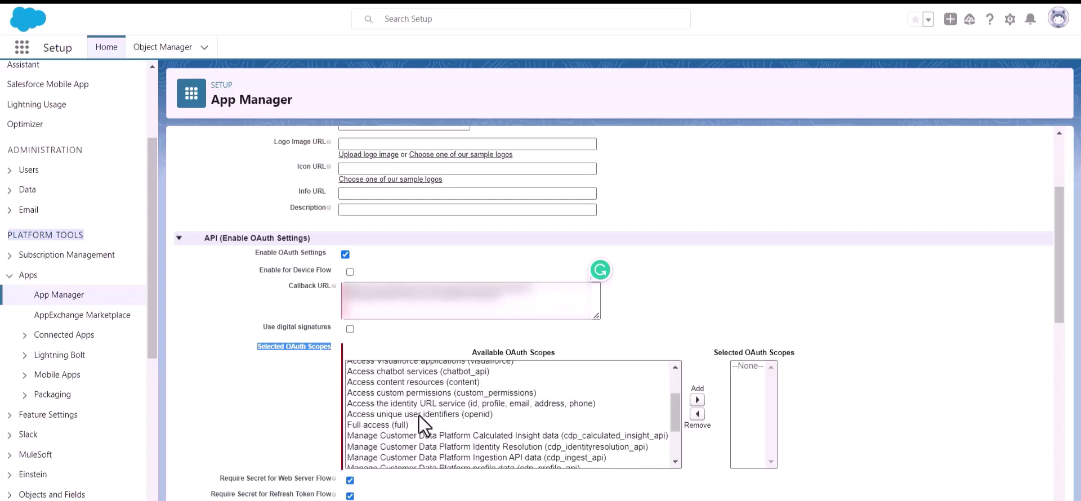
pyautogui.click(363, 425)
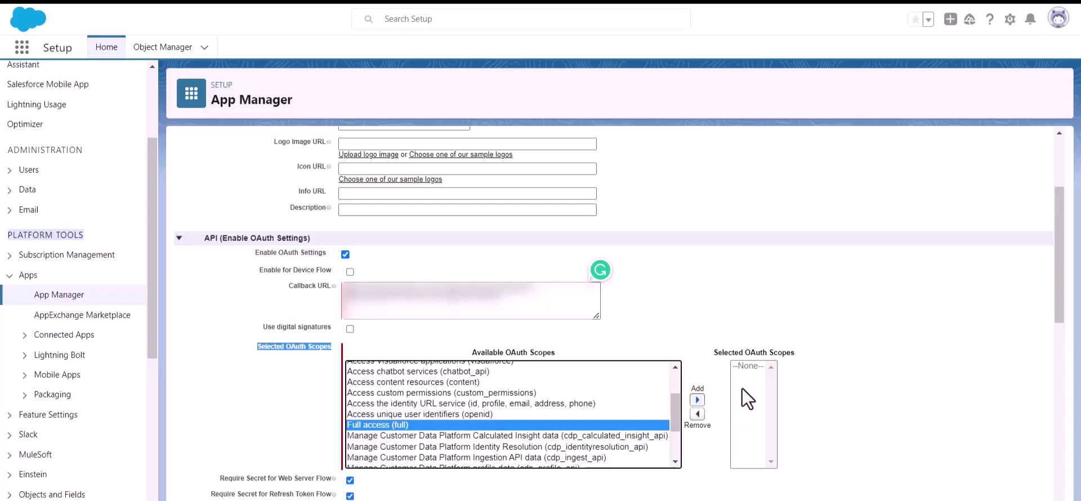
pyautogui.click(696, 399)
pyautogui.scroll(-3, 543, 373)
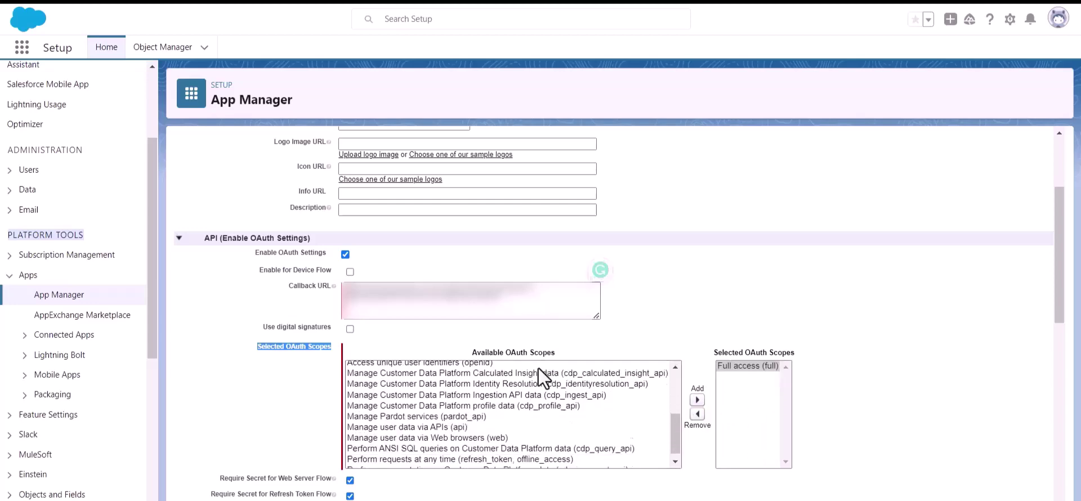
pyautogui.scroll(-10, 454, 405)
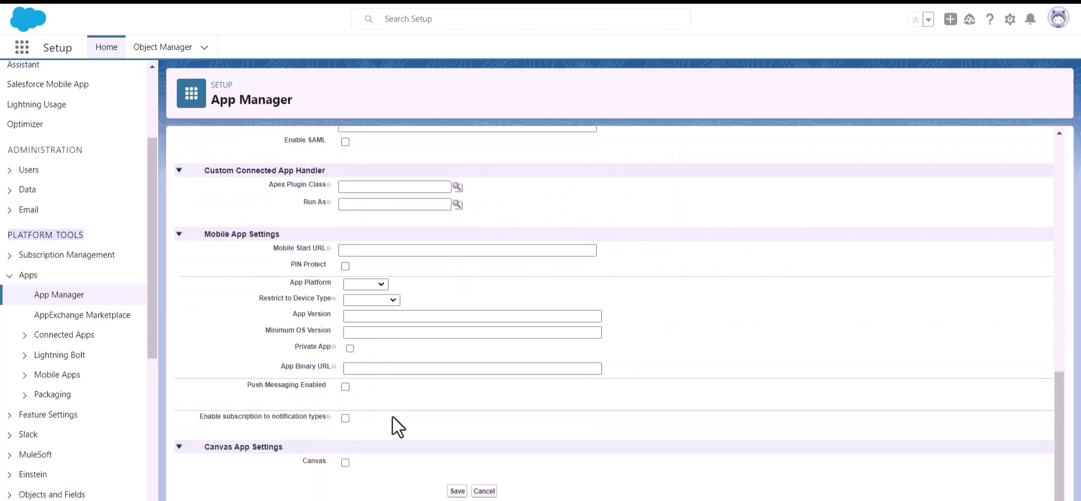
pyautogui.click(457, 491)
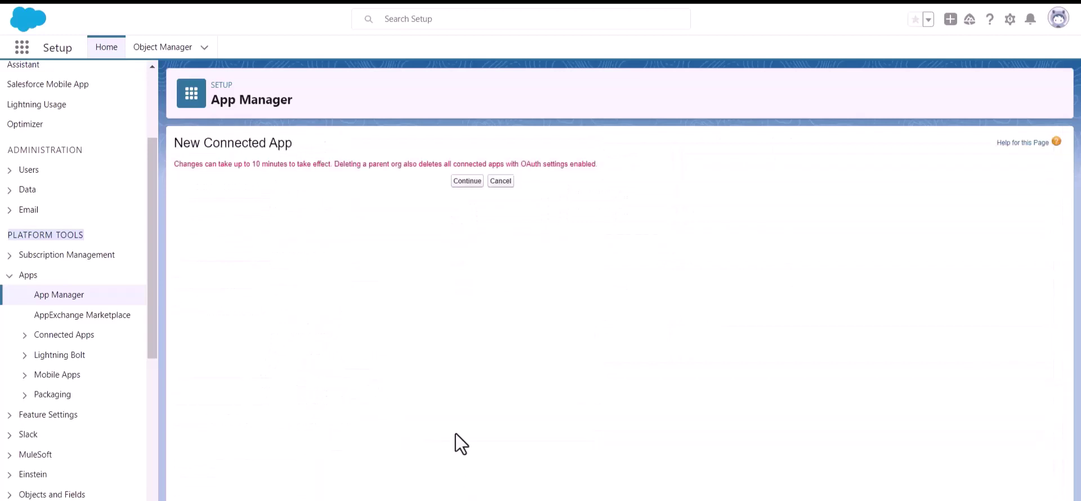
# Continue to the Bit Apps detail page and scroll to its OAuth settings section
pyautogui.click(457, 180)
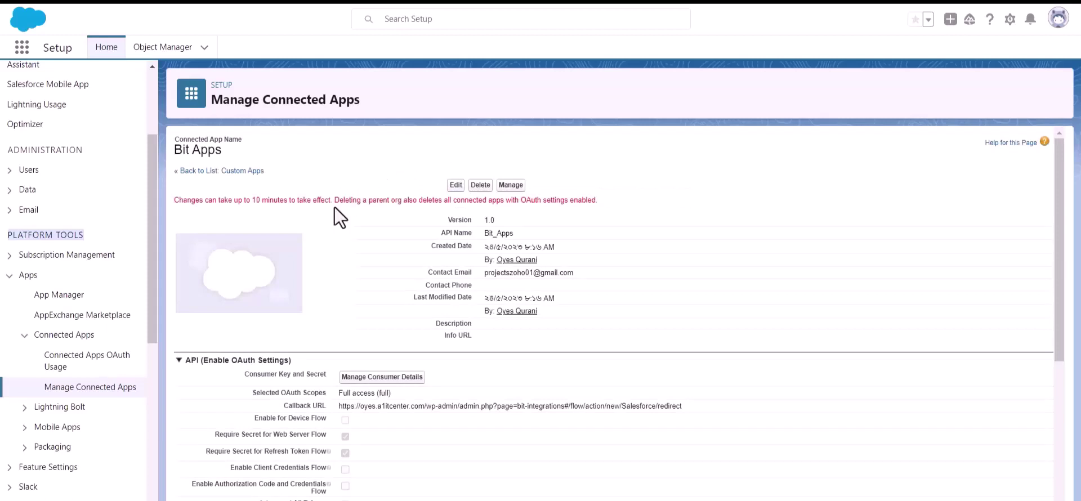
pyautogui.tripleClick(277, 203)
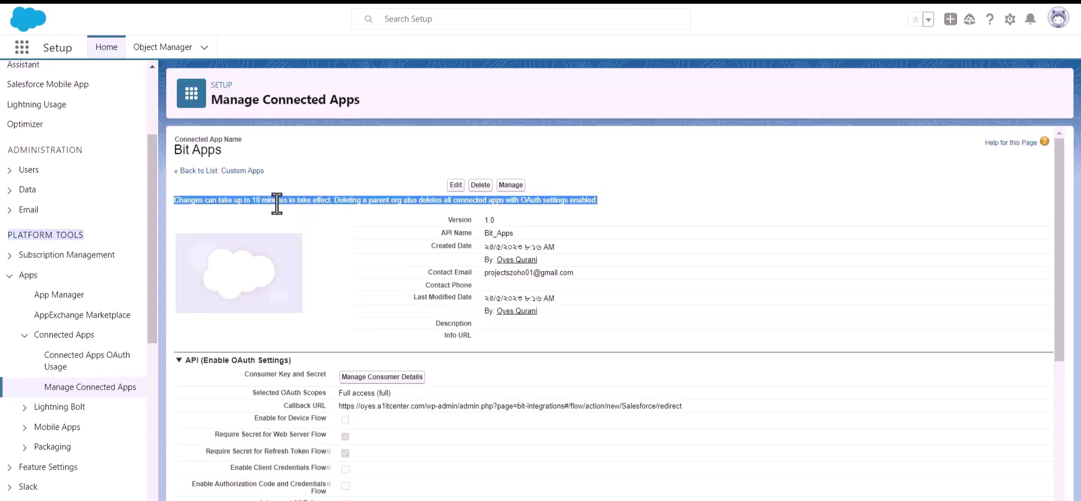
pyautogui.click(342, 208)
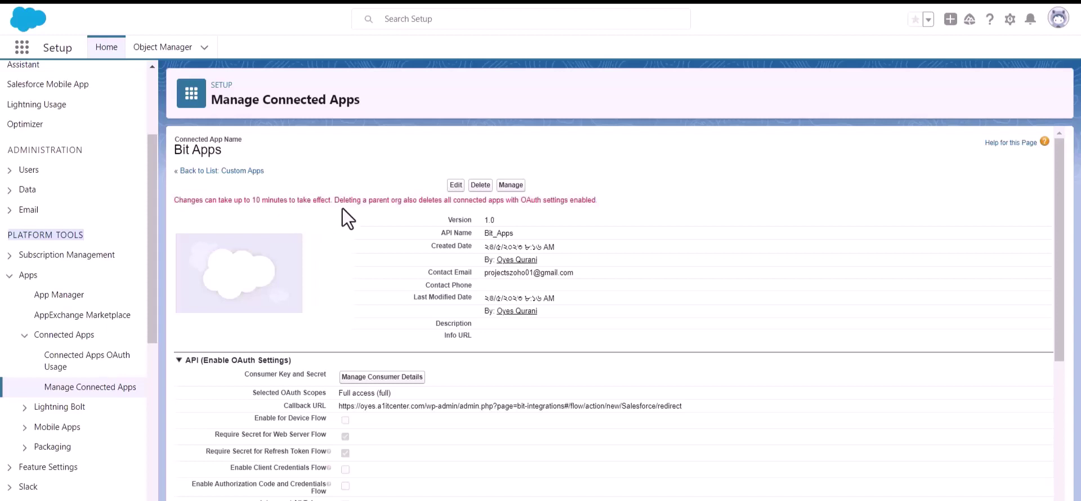
pyautogui.scroll(-1, 342, 208)
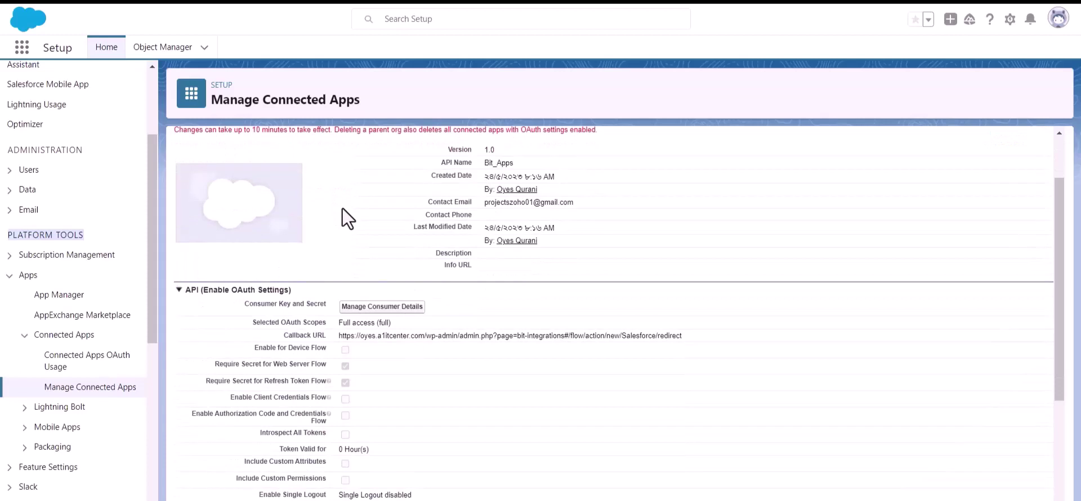
# Open Manage Consumer Details and verify identity with the emailed verification code
pyautogui.click(379, 308)
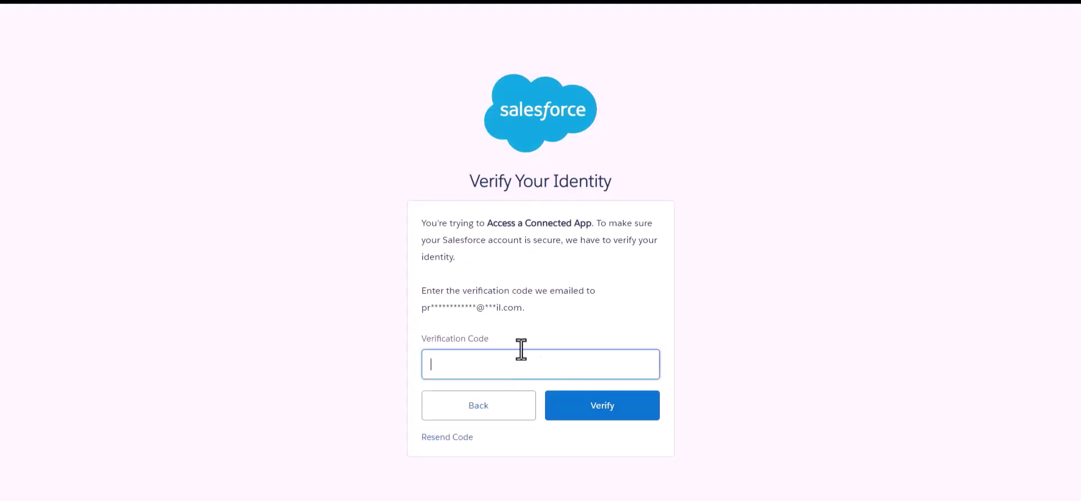
pyautogui.click(562, 313)
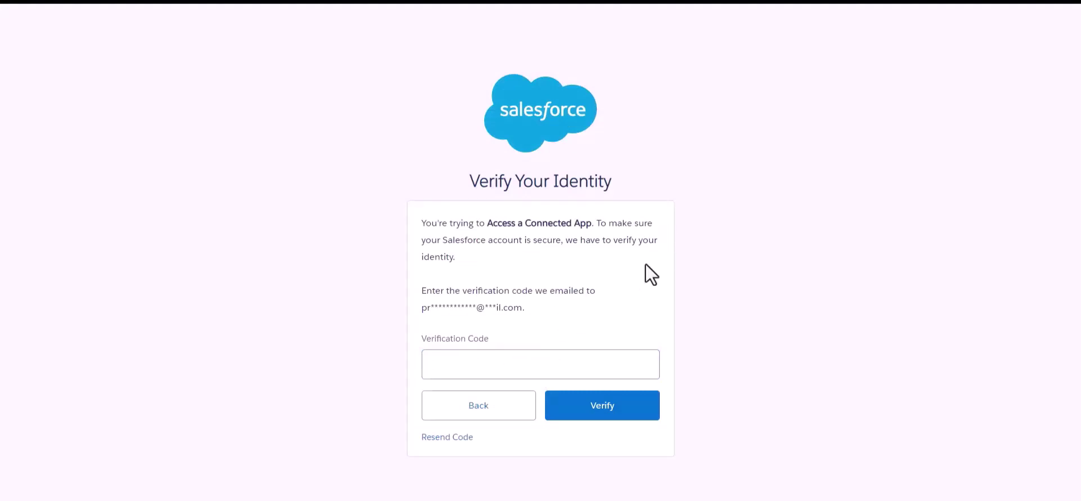
pyautogui.click(558, 363)
pyautogui.hotkey('ctrl', 'v')
pyautogui.click(594, 311)
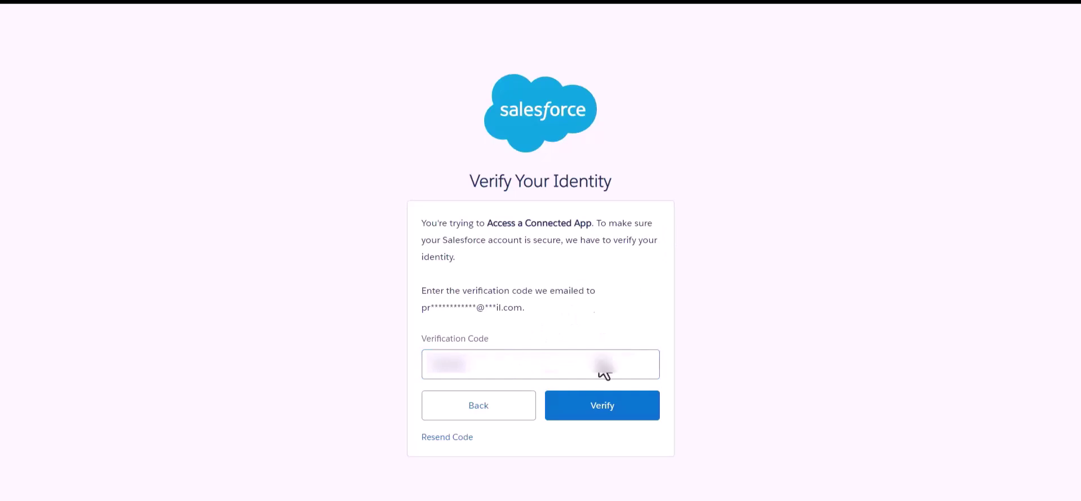
pyautogui.click(609, 415)
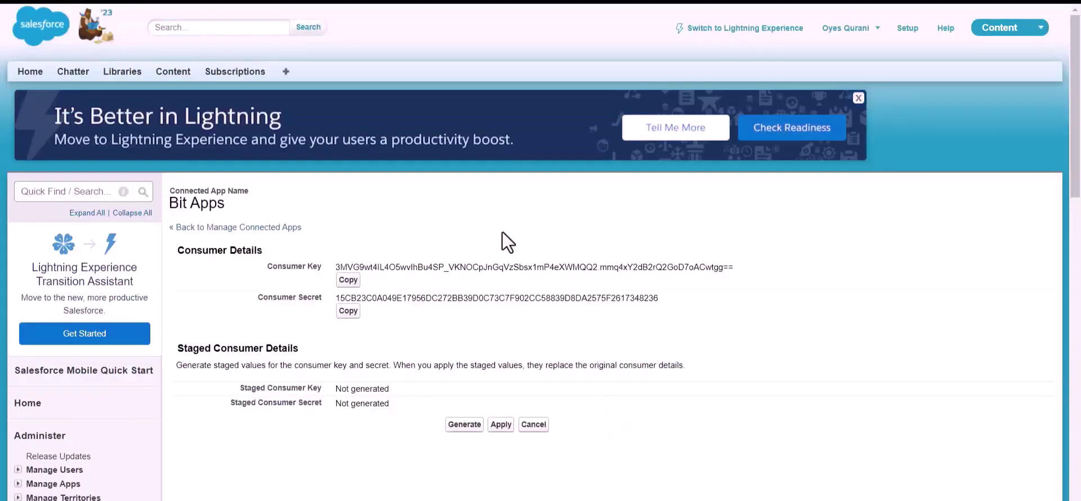
# Review the displayed Bit Apps consumer key and consumer secret
pyautogui.scroll(-1, 502, 232)
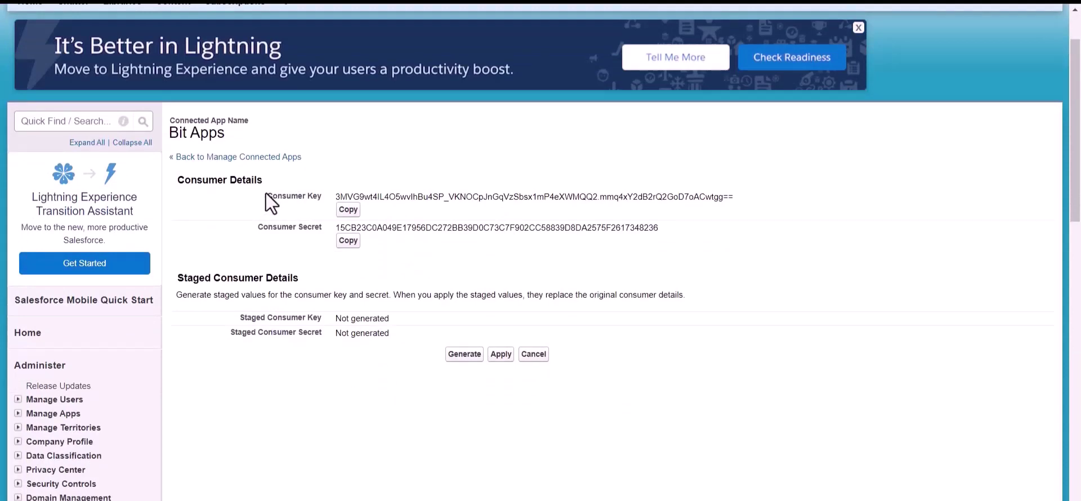
pyautogui.moveTo(248, 228); pyautogui.dragTo(308, 229)
pyautogui.click(384, 255)
pyautogui.scroll(1, 384, 256)
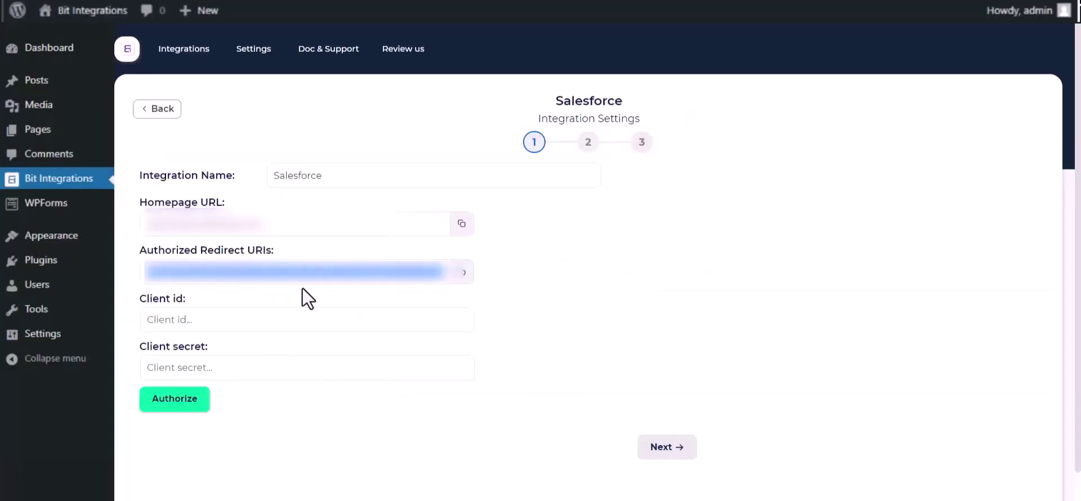
# Paste the consumer key as Client id and the consumer secret as Client secret
pyautogui.click(232, 319)
pyautogui.hotkey('ctrl', 'v')
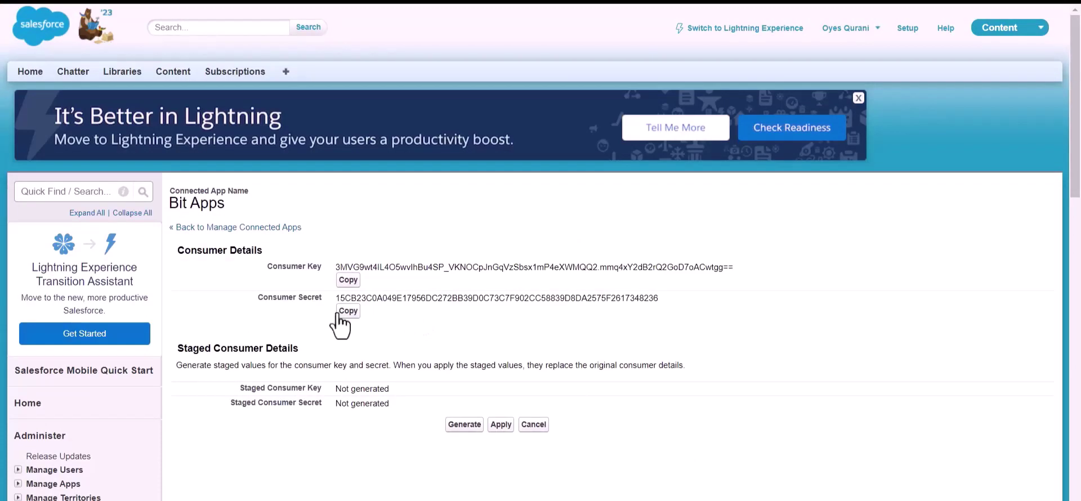
pyautogui.click(347, 313)
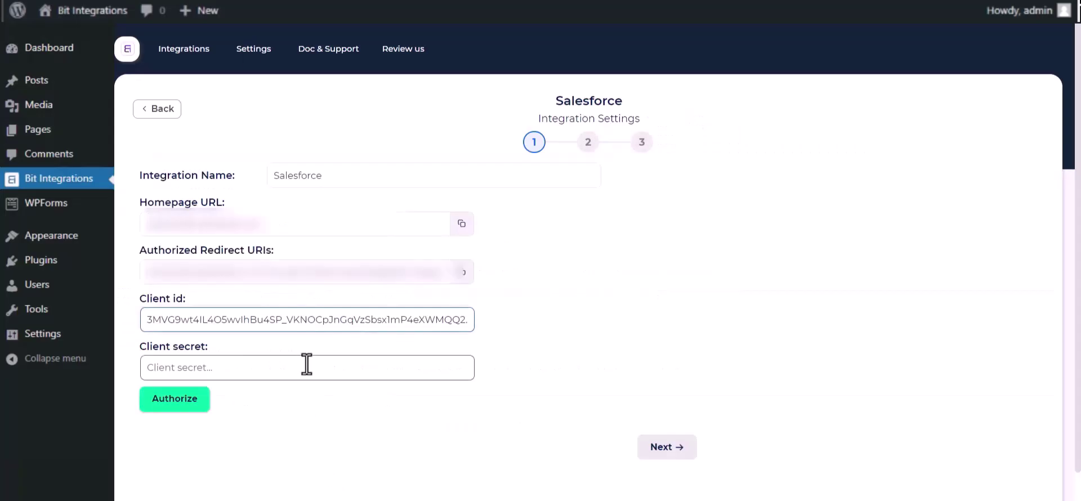
pyautogui.click(306, 364)
pyautogui.hotkey('ctrl', 'v')
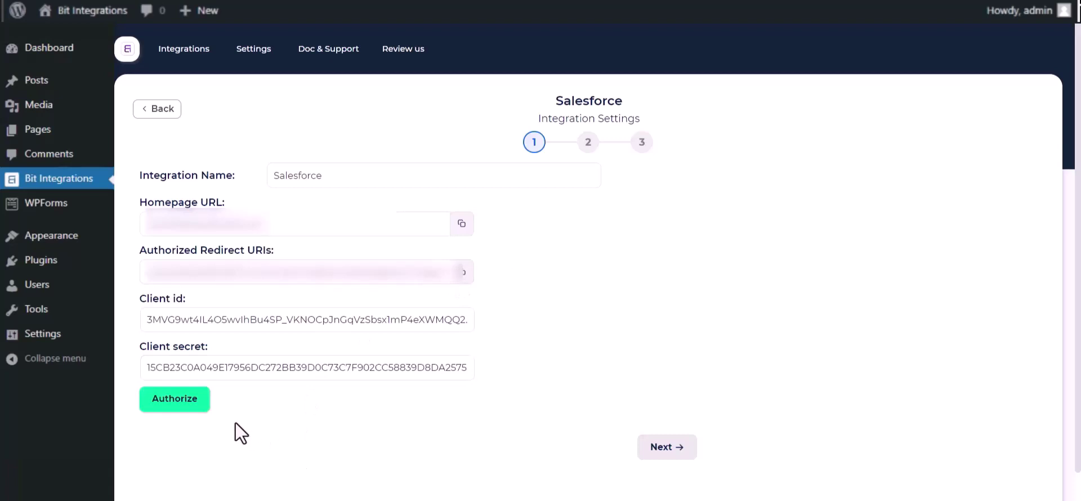
# Authorize the Salesforce connection and allow Bit Apps access
pyautogui.click(160, 401)
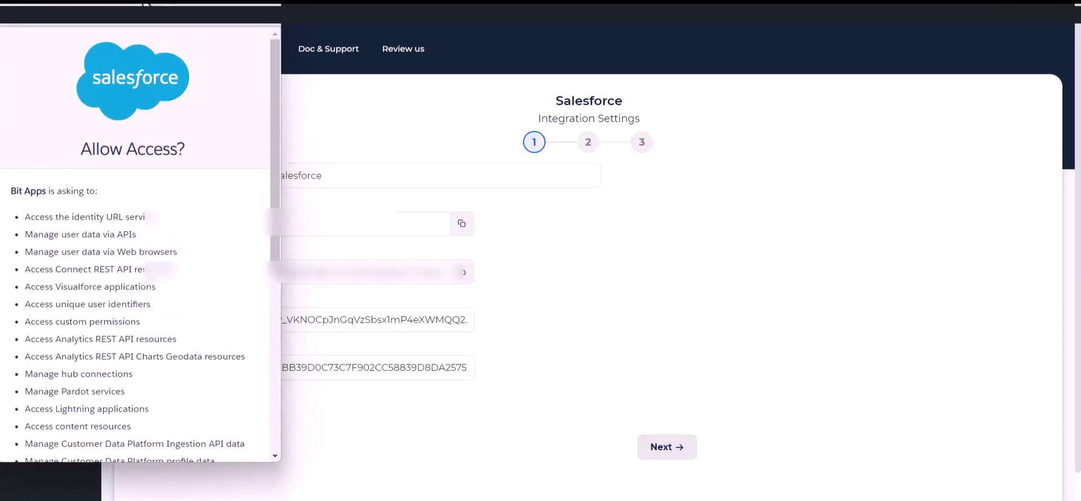
pyautogui.scroll(-6, 168, 240)
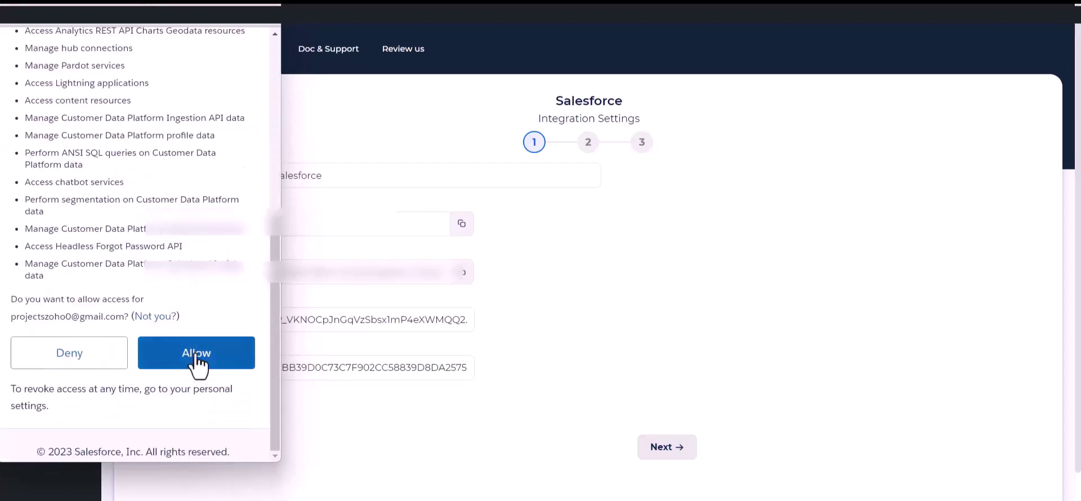
pyautogui.click(197, 363)
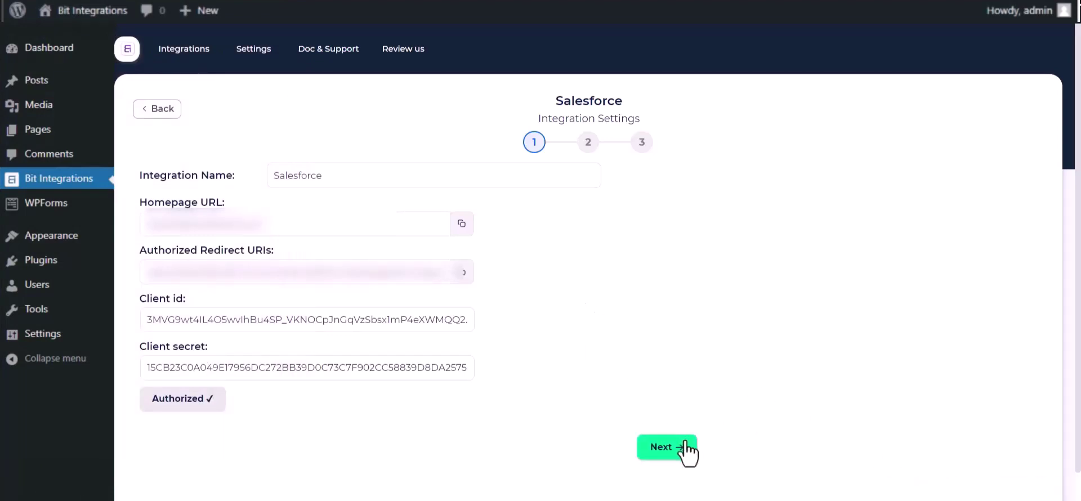
# Choose the Create lead action and map Name to Last Name and Email to Email
pyautogui.click(669, 449)
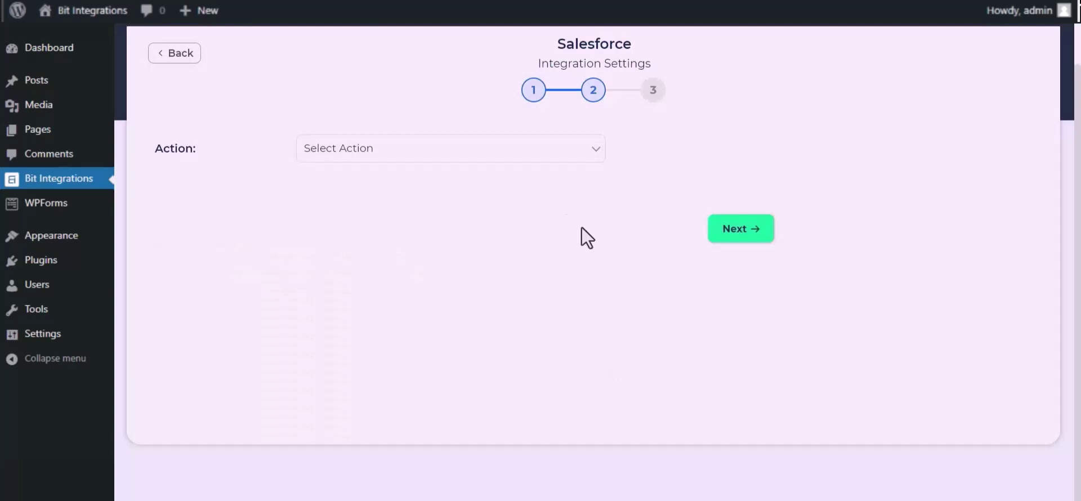
pyautogui.click(532, 153)
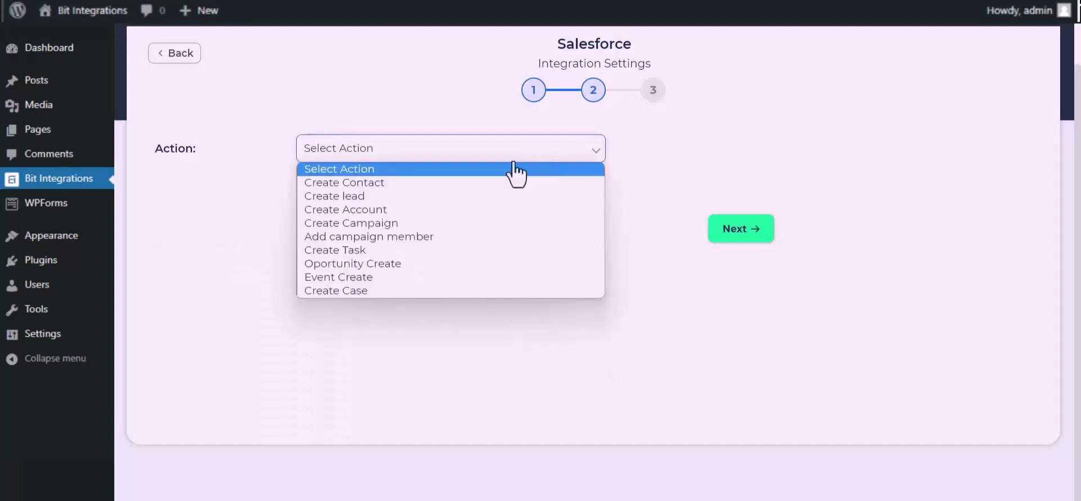
pyautogui.click(377, 200)
pyautogui.click(339, 263)
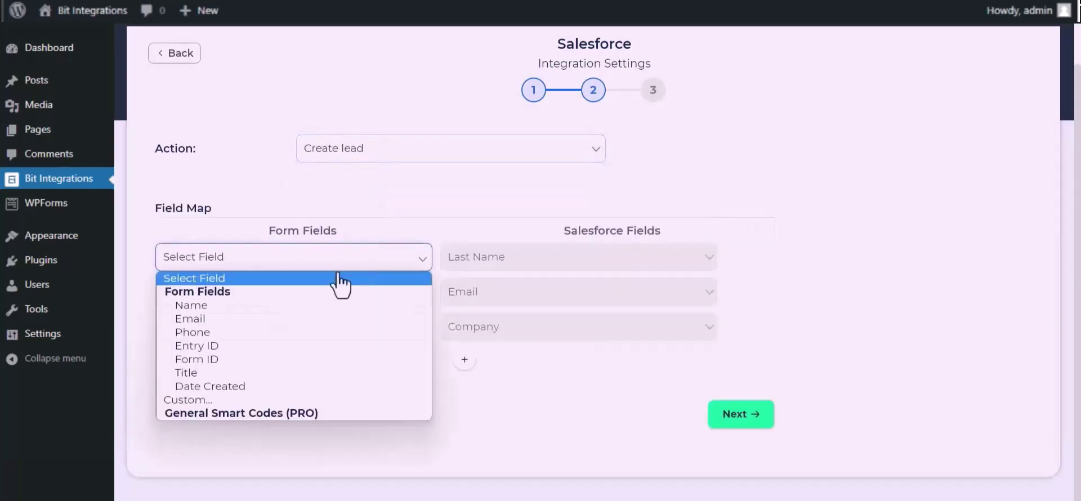
pyautogui.click(255, 306)
pyautogui.click(287, 301)
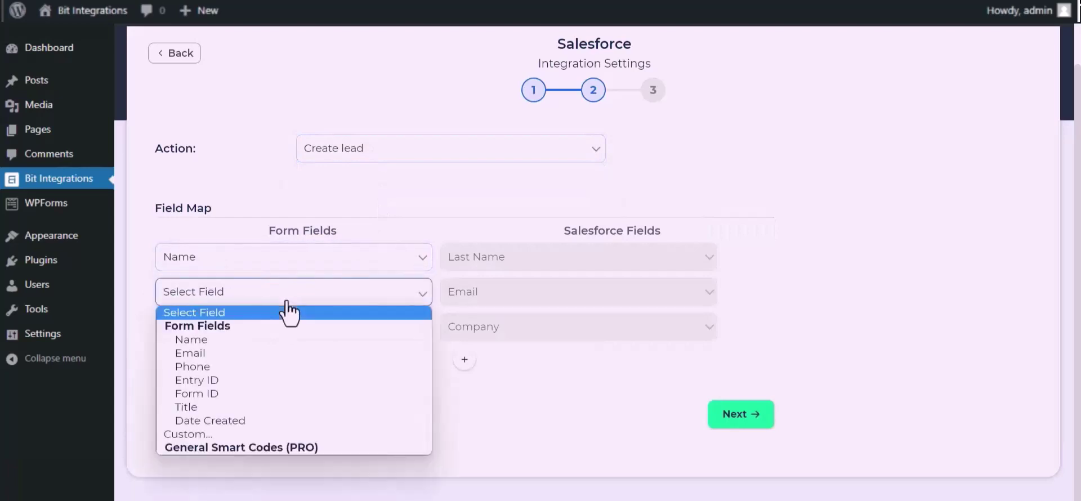
pyautogui.click(224, 353)
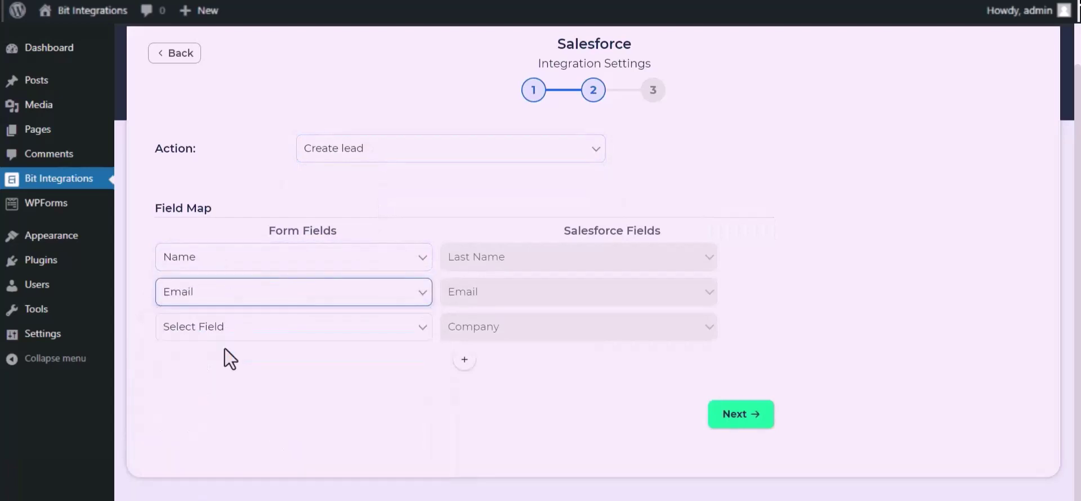
# Set the Company field to the custom value 'Bit Apps'
pyautogui.click(260, 338)
pyautogui.click(236, 472)
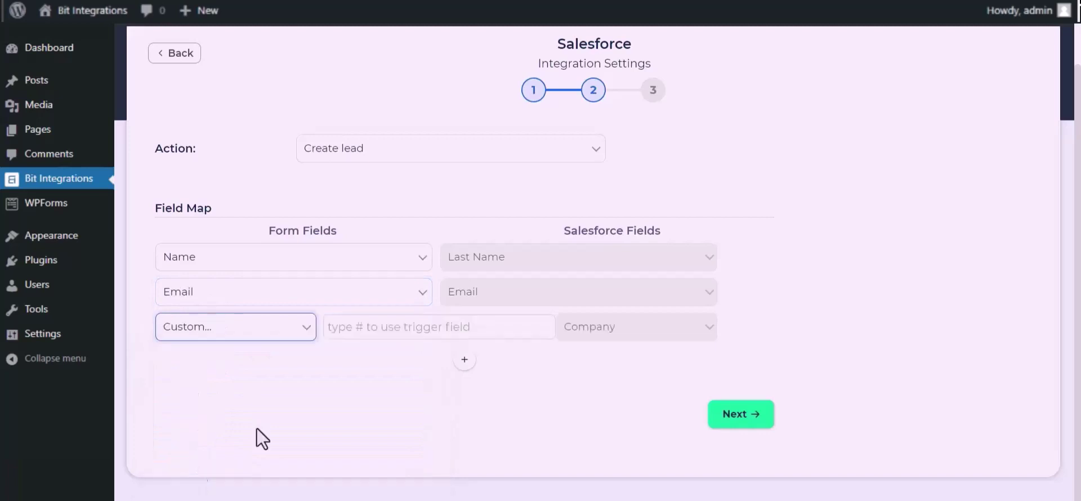
pyautogui.click(379, 336)
pyautogui.write('B')
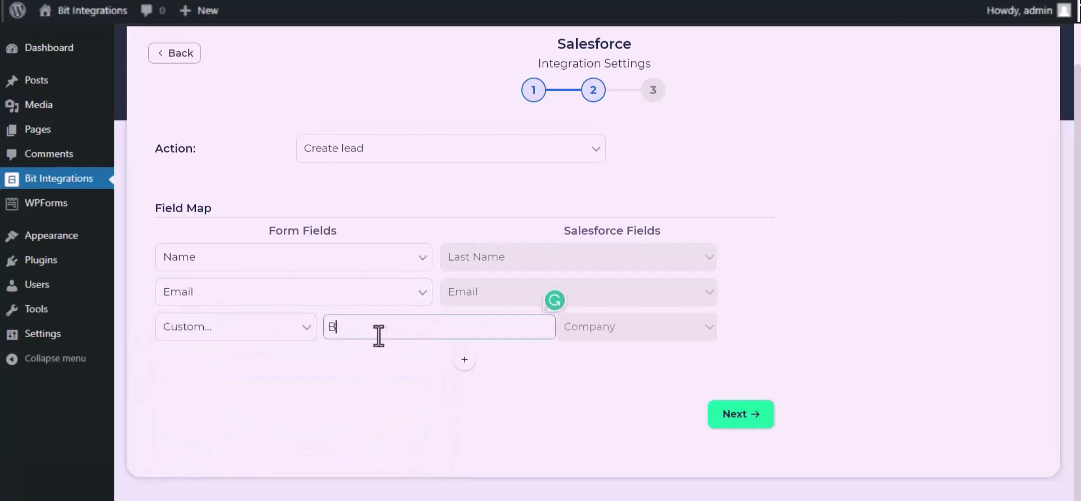
pyautogui.write('it Apps')
pyautogui.moveTo(413, 396); pyautogui.dragTo(495, 340)
# Add a Phone-to-Phone mapping row, then finish and save the integration
pyautogui.click(465, 359)
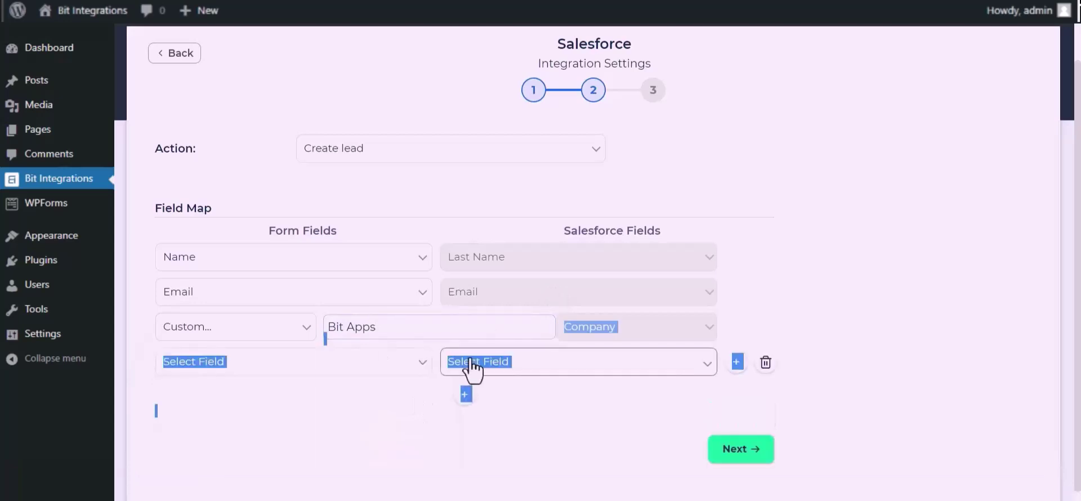
pyautogui.click(360, 365)
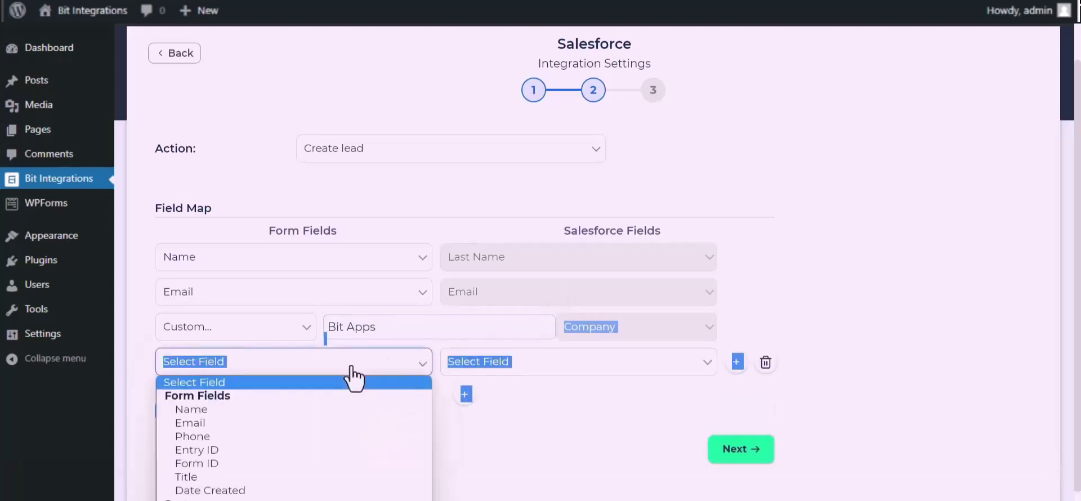
pyautogui.click(194, 435)
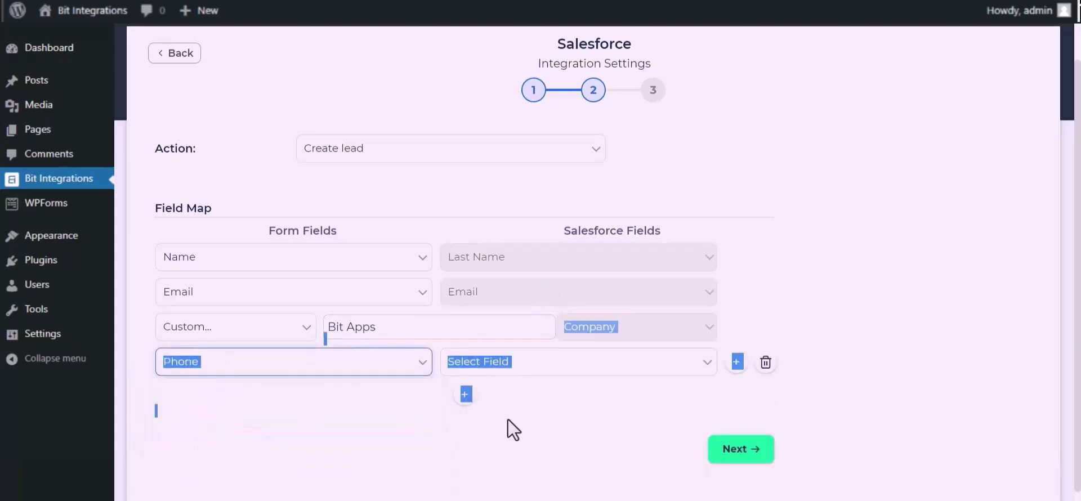
pyautogui.click(584, 364)
pyautogui.click(482, 194)
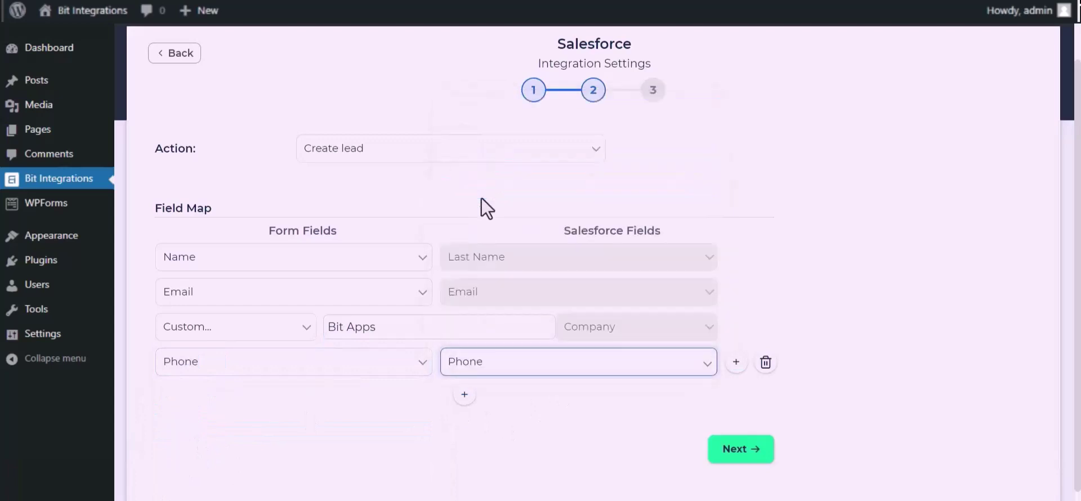
pyautogui.click(741, 449)
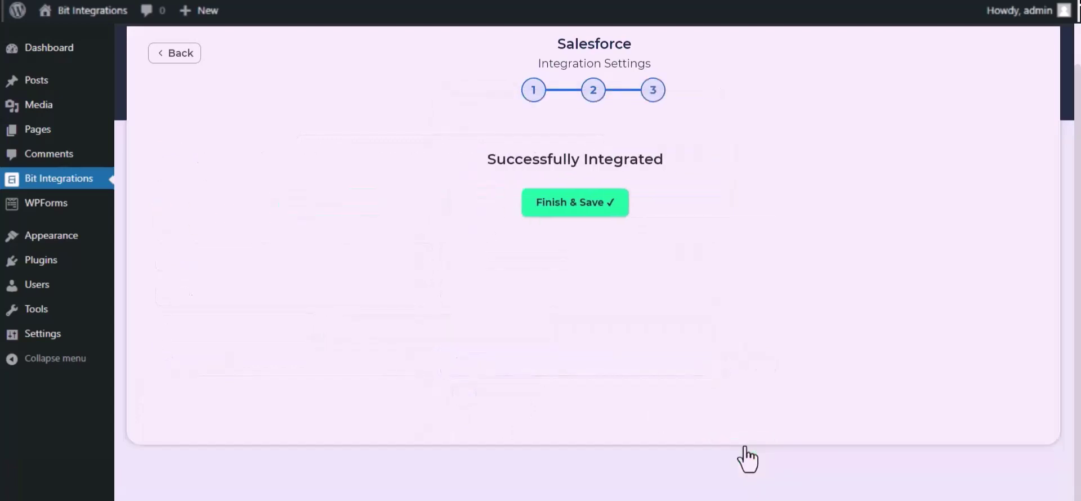
pyautogui.click(599, 211)
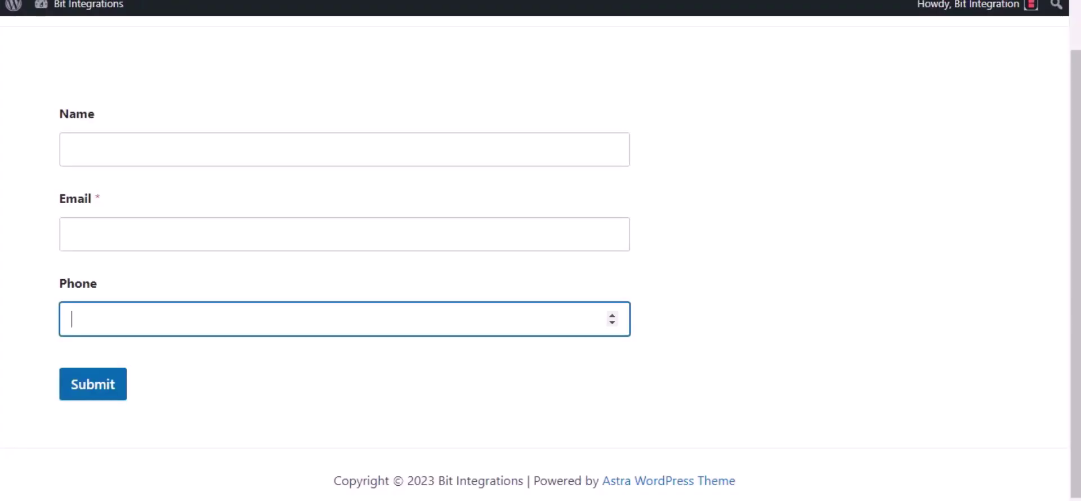
# Submit the contact form with name 'Bit Integration', the support e-mail and phone 444555666
pyautogui.click(120, 142)
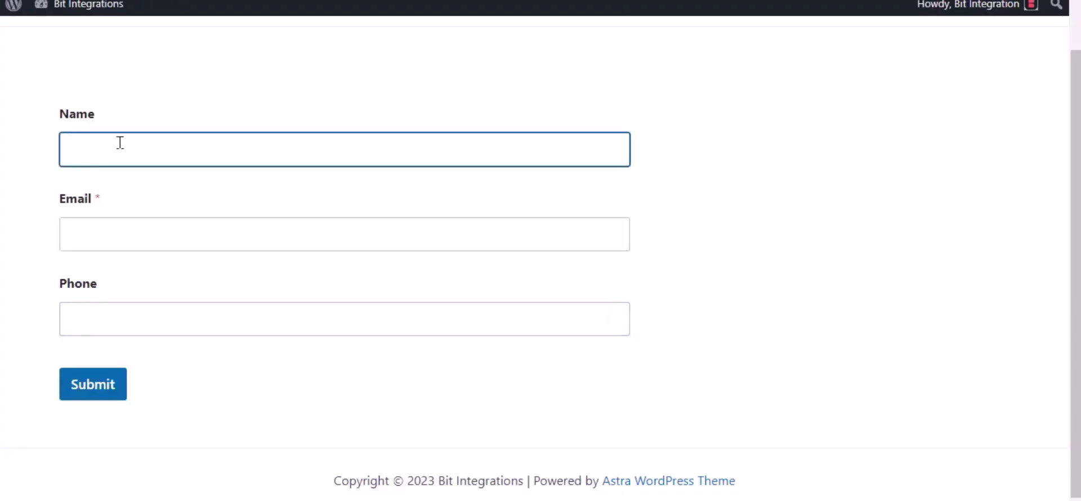
pyautogui.write('Bit Integrations')
pyautogui.click(104, 226)
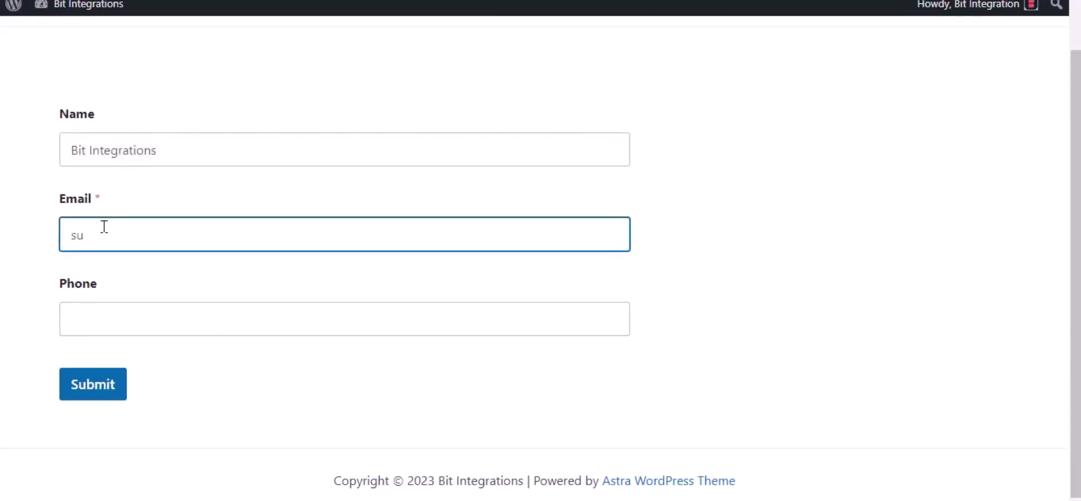
pyautogui.click(129, 330)
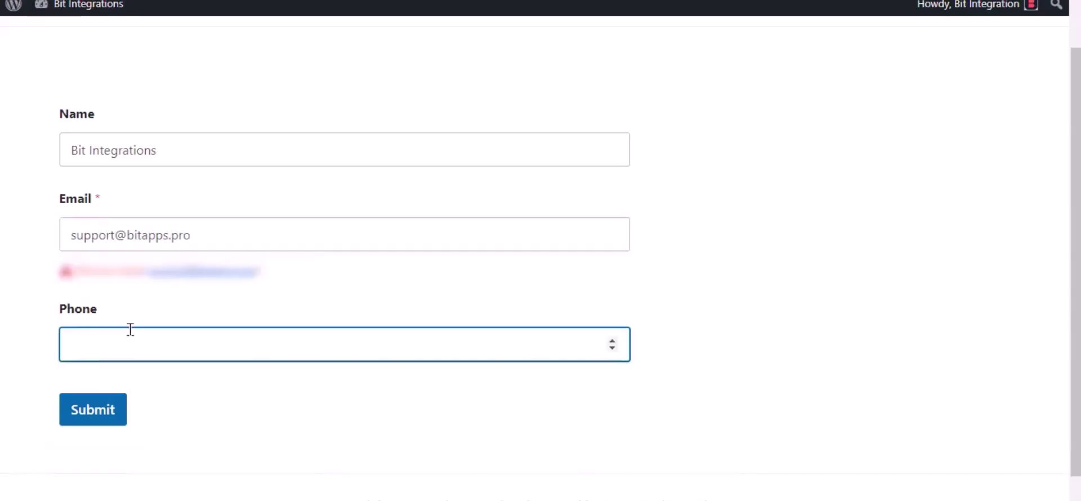
pyautogui.write('444555666')
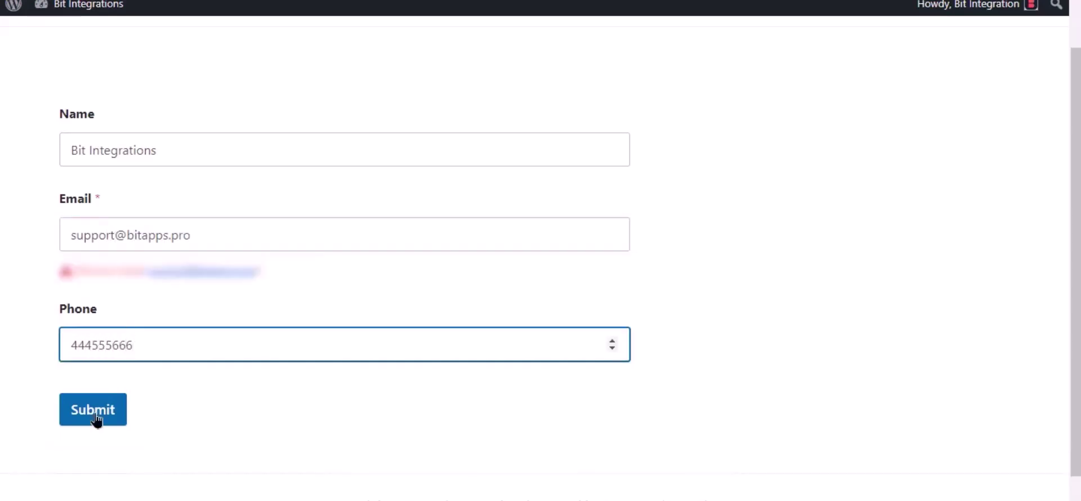
pyautogui.click(95, 419)
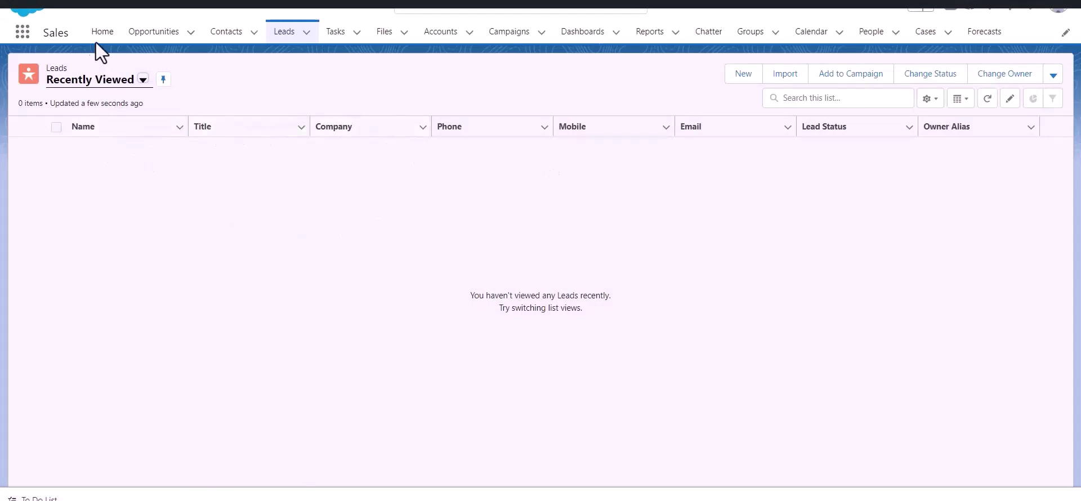
# Reload the Salesforce Leads list to look for the newly created lead
pyautogui.click(284, 34)
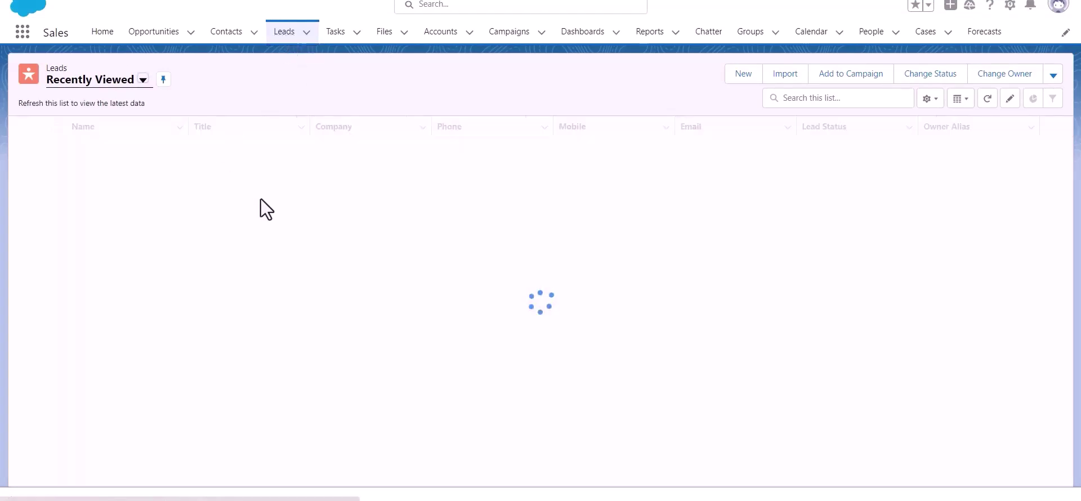